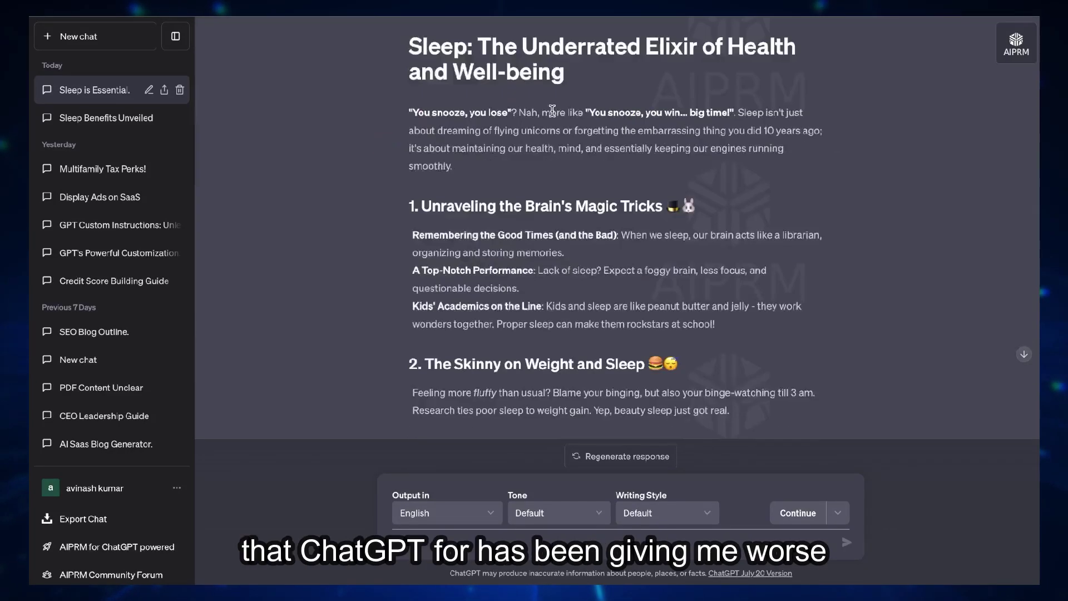
# Scroll through the TechTalks article comparing GPT-4 and GPT-3.5 accuracy changes
pyautogui.scroll(3, 553, 110)
pyautogui.scroll(-2, 553, 110)
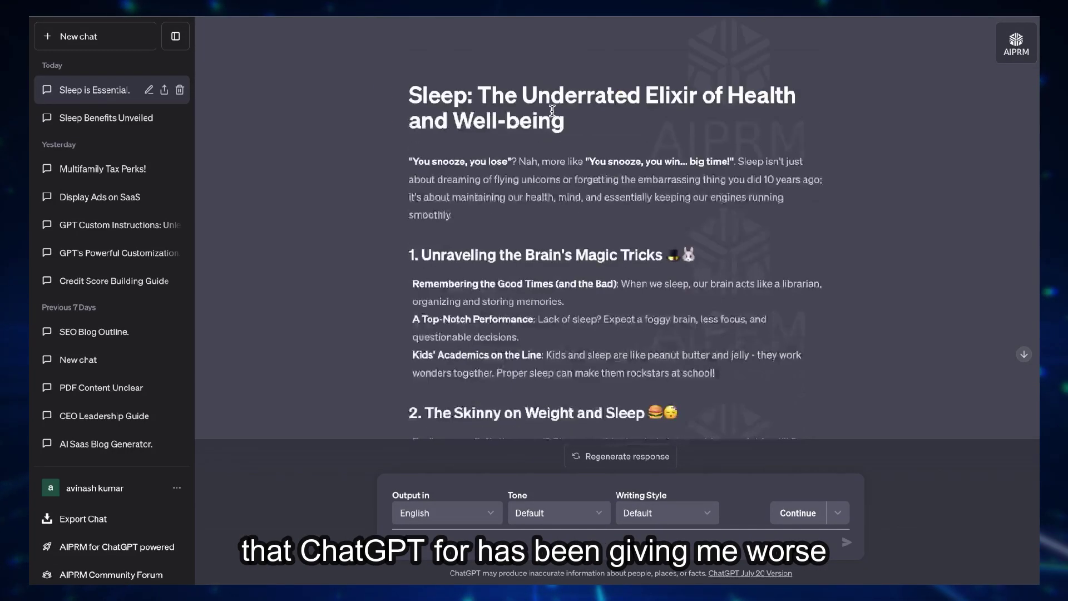
pyautogui.scroll(-4, 552, 109)
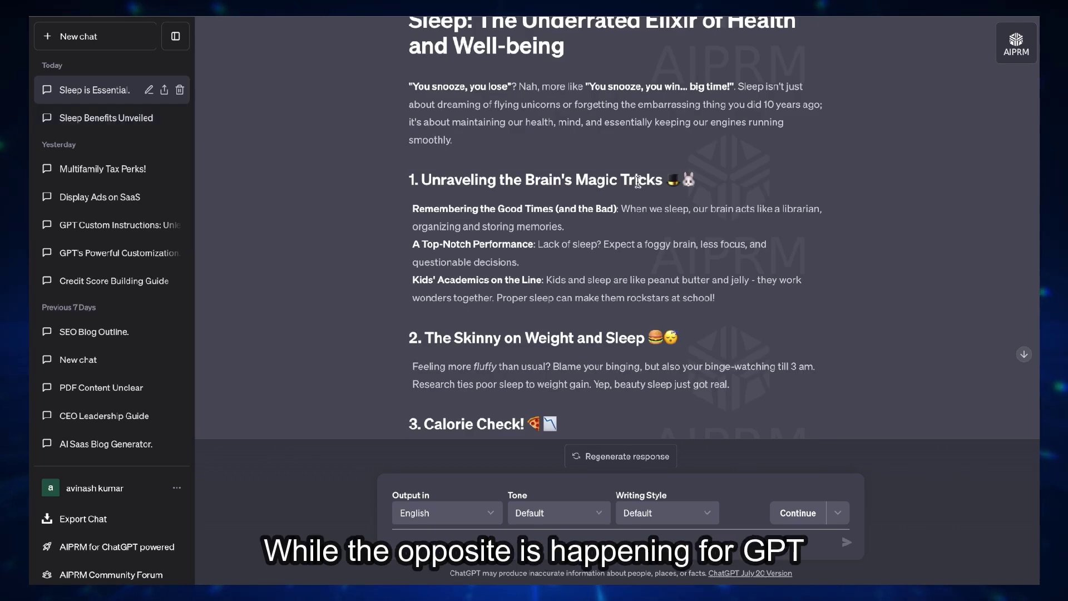
pyautogui.scroll(-15, 525, 152)
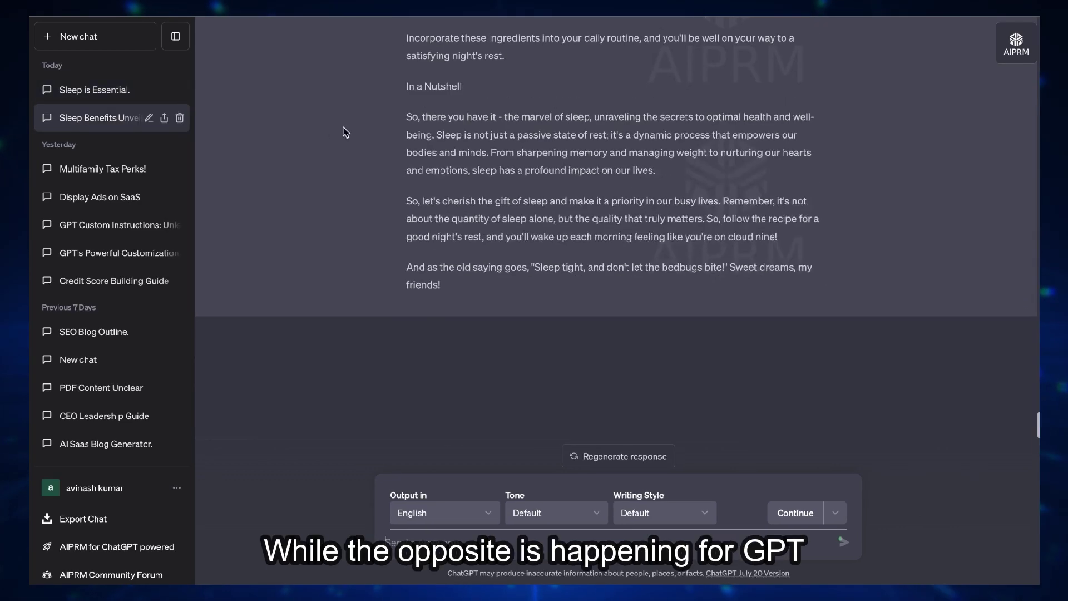
pyautogui.scroll(20, 526, 151)
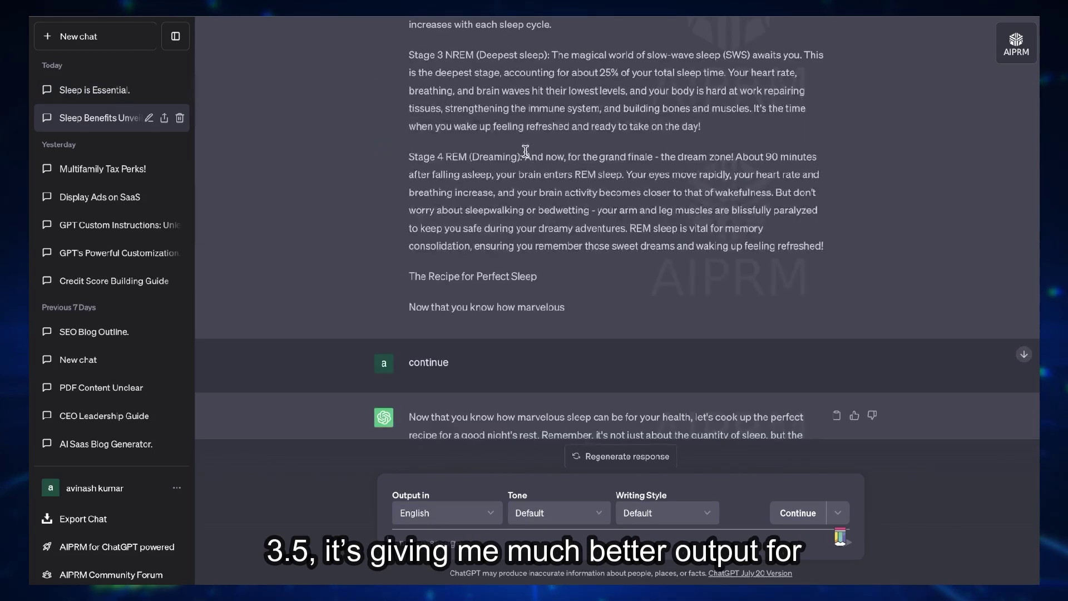
pyautogui.scroll(20, 525, 154)
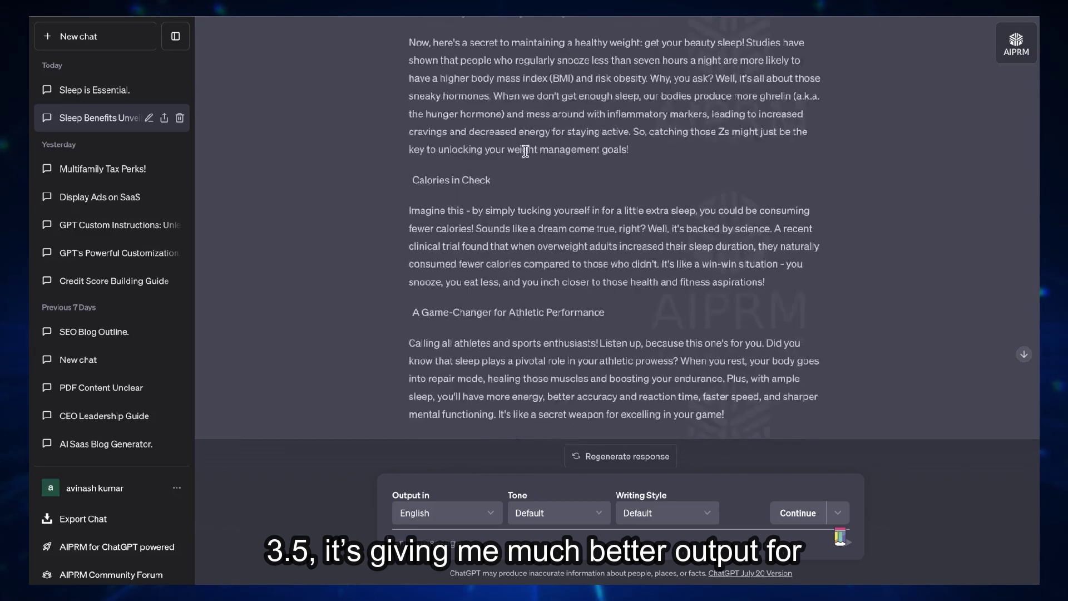
pyautogui.scroll(5, 525, 154)
pyautogui.scroll(-2, 525, 155)
pyautogui.scroll(-8, 526, 155)
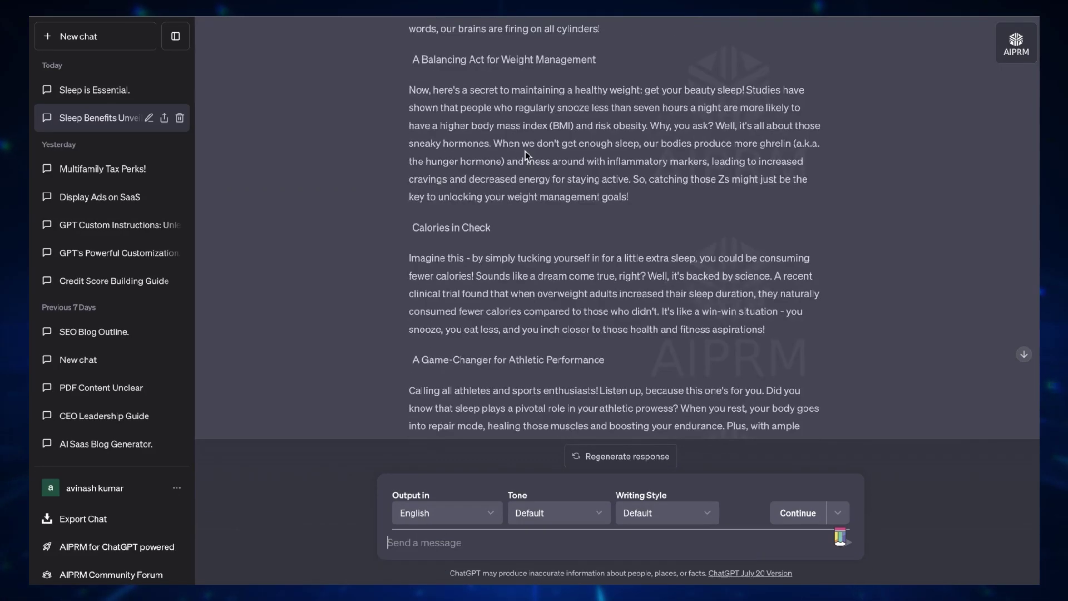
pyautogui.scroll(-5, 525, 154)
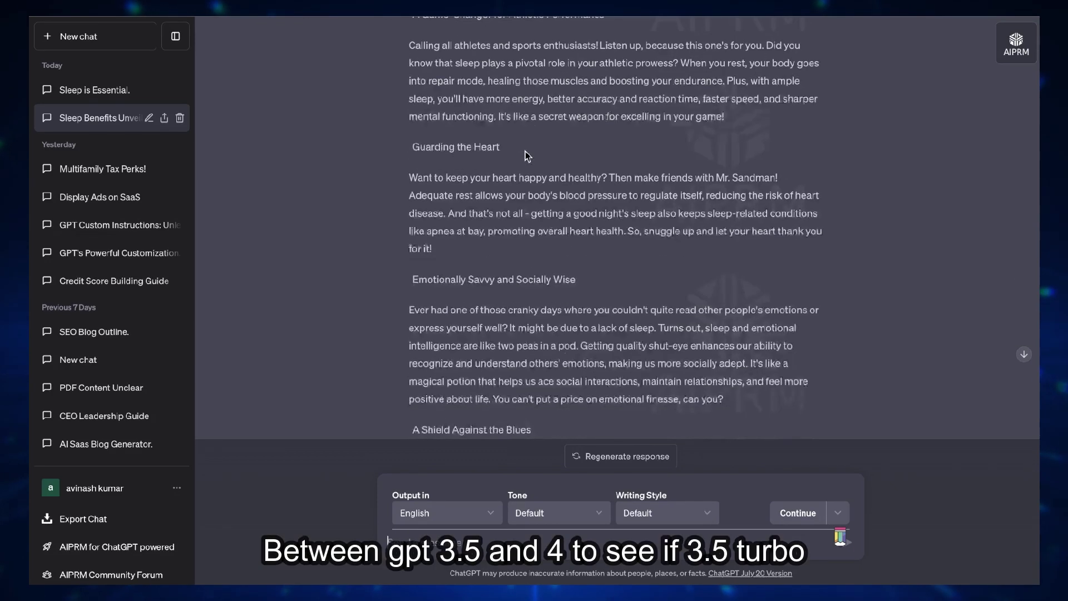
pyautogui.scroll(-10, 525, 154)
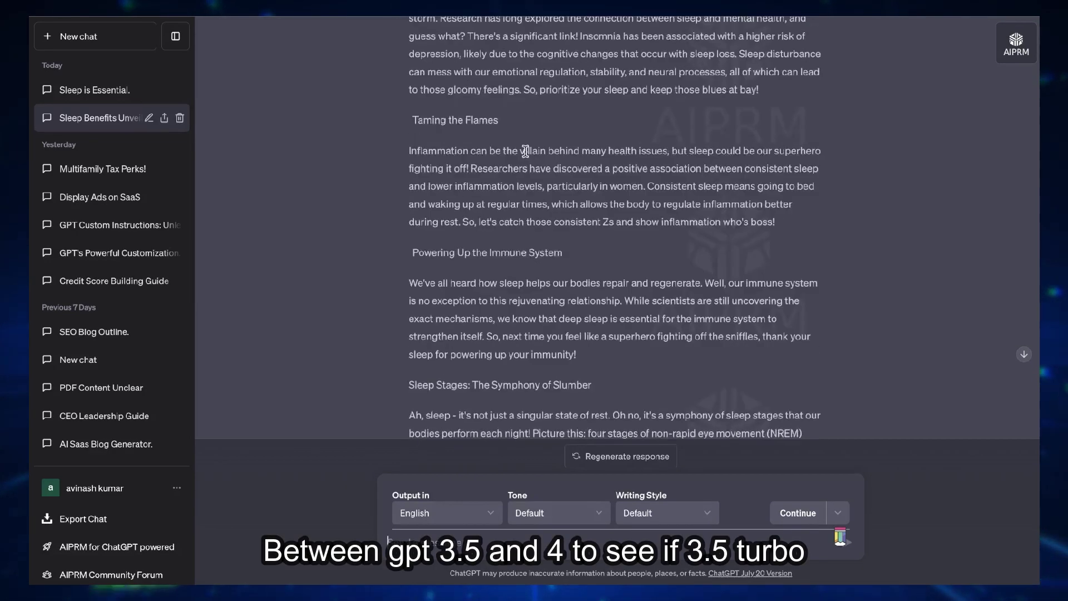
pyautogui.scroll(-12, 525, 151)
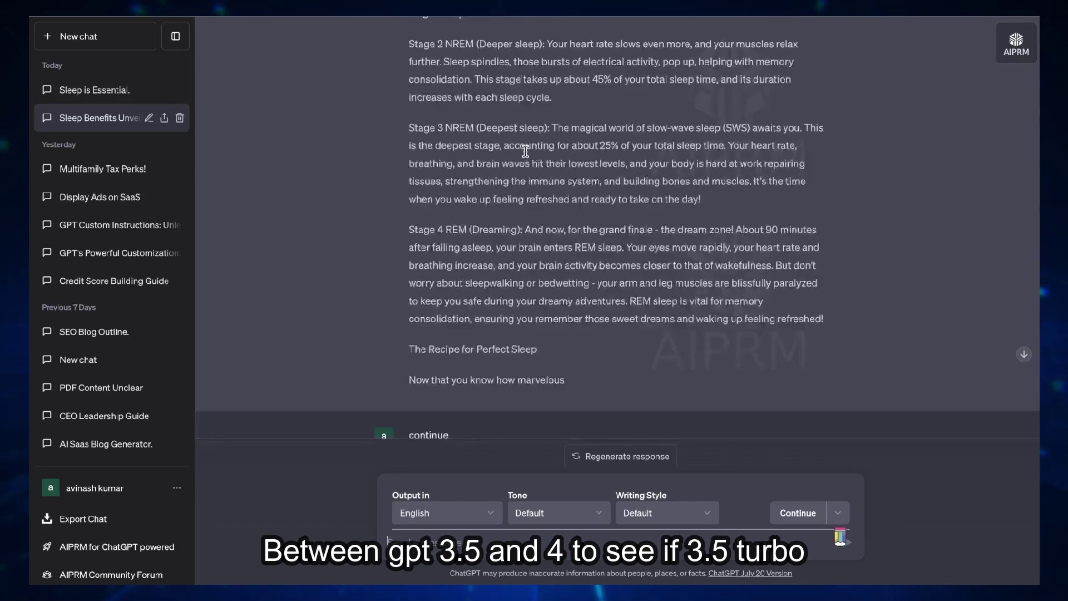
# Highlight the findings phrase on GPT-3.5 accuracy rising from 7.4 to 86.8 percent
pyautogui.click(95, 90)
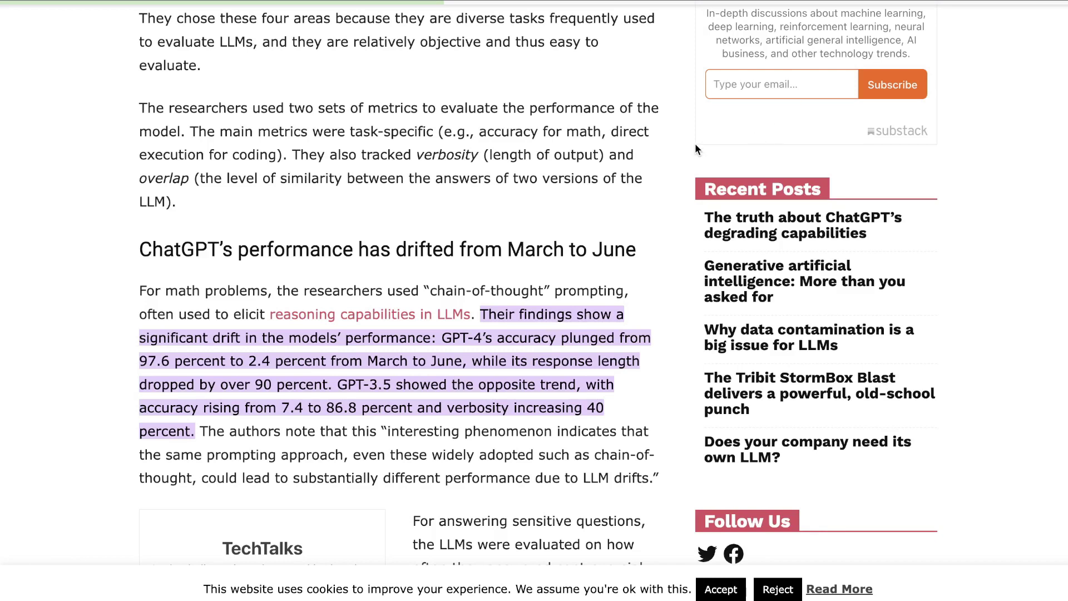
pyautogui.scroll(-1, 693, 146)
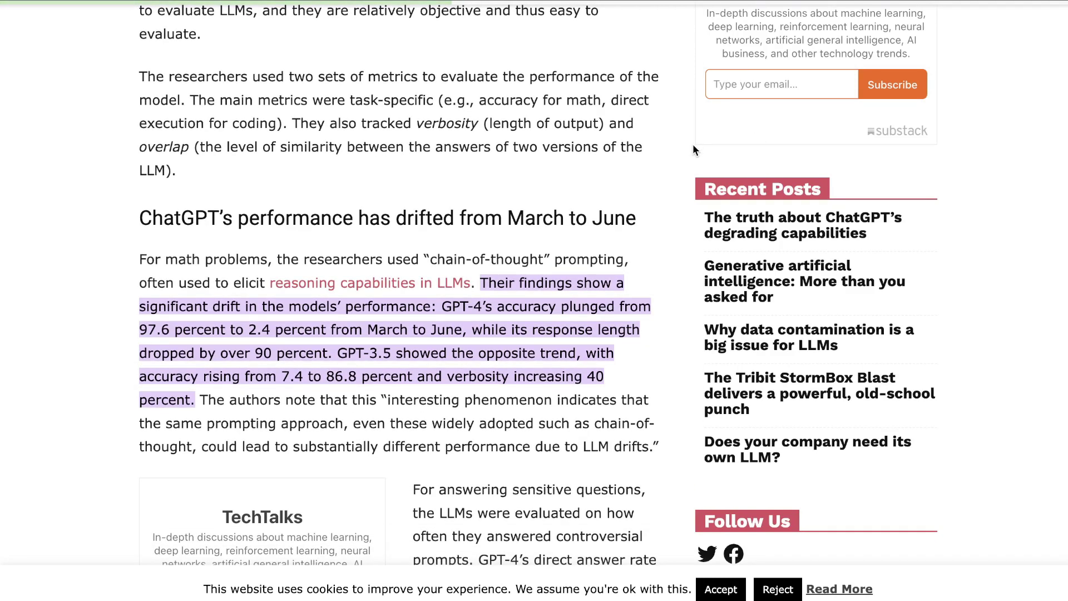
pyautogui.scroll(-1, 693, 144)
pyautogui.scroll(-2, 389, 219)
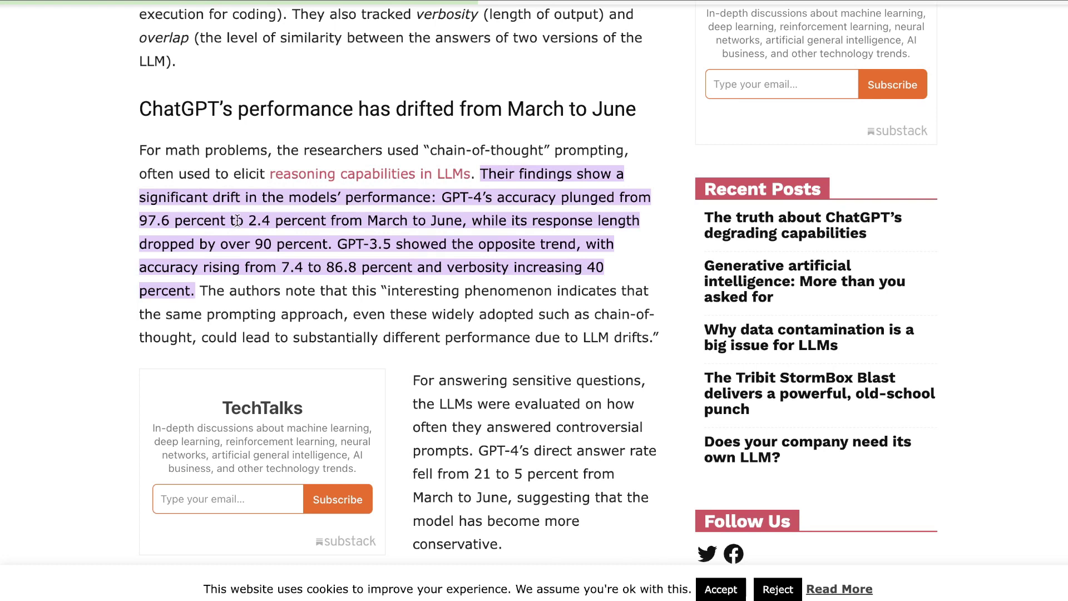
pyautogui.scroll(-1, 399, 262)
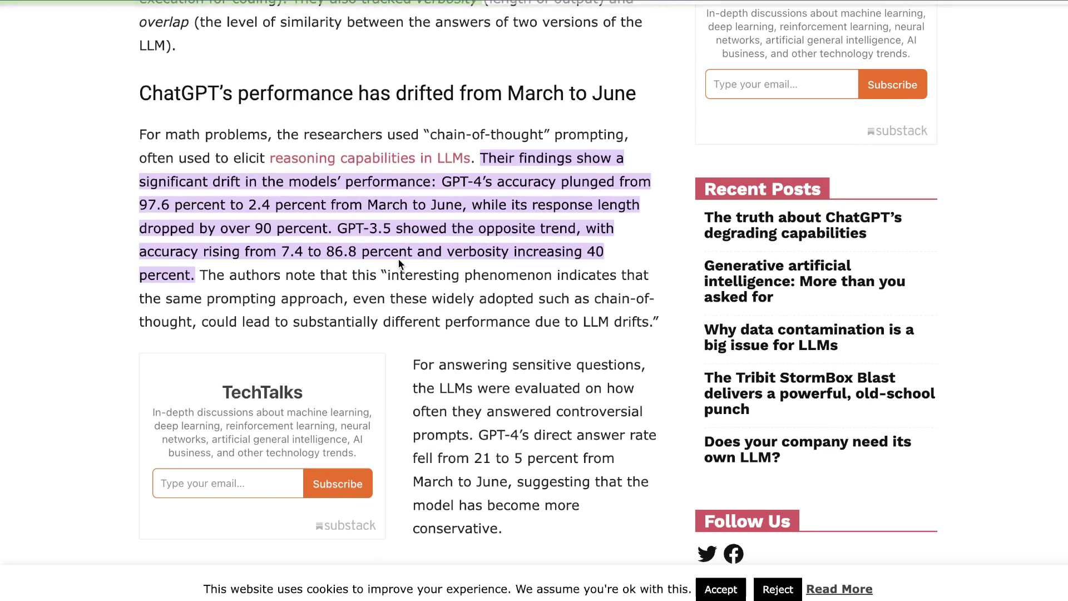
pyautogui.scroll(-1, 399, 260)
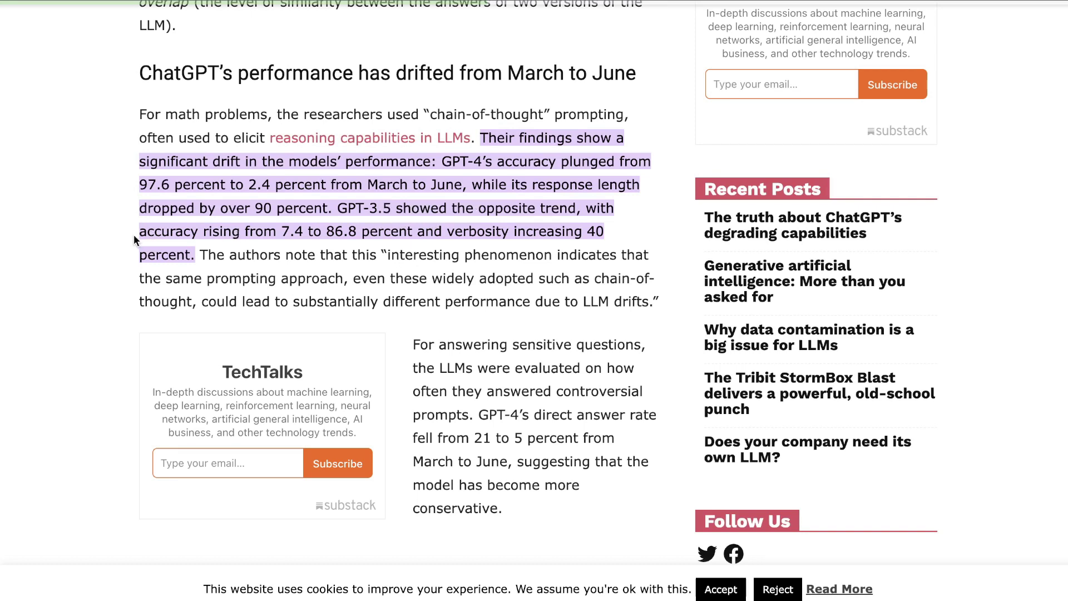
pyautogui.moveTo(139, 236); pyautogui.dragTo(547, 238)
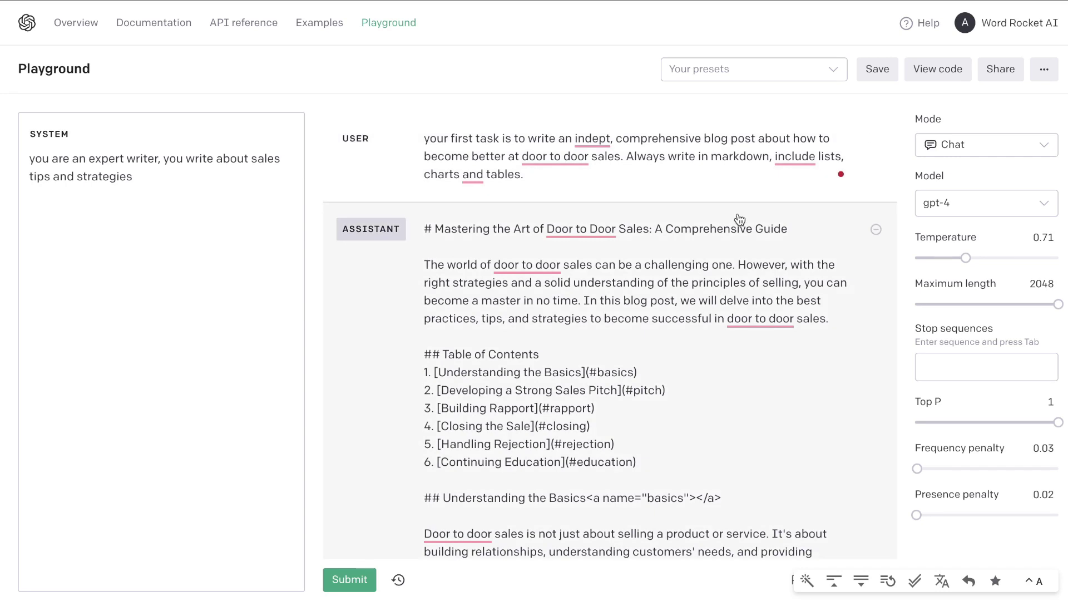
pyautogui.scroll(-1, 740, 219)
pyautogui.click(703, 298)
pyautogui.hotkey('ctrl', 'a')
pyautogui.scroll(-10, 695, 328)
pyautogui.scroll(10, 688, 335)
pyautogui.scroll(-3, 688, 333)
pyautogui.scroll(2, 622, 287)
pyautogui.scroll(-10, 622, 288)
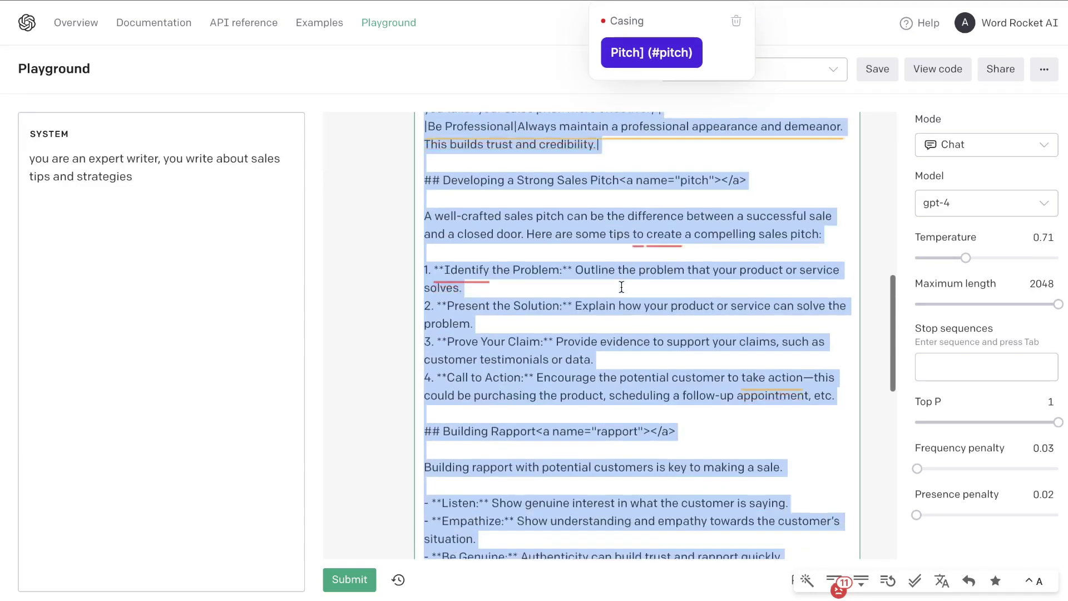
pyautogui.scroll(-3, 621, 287)
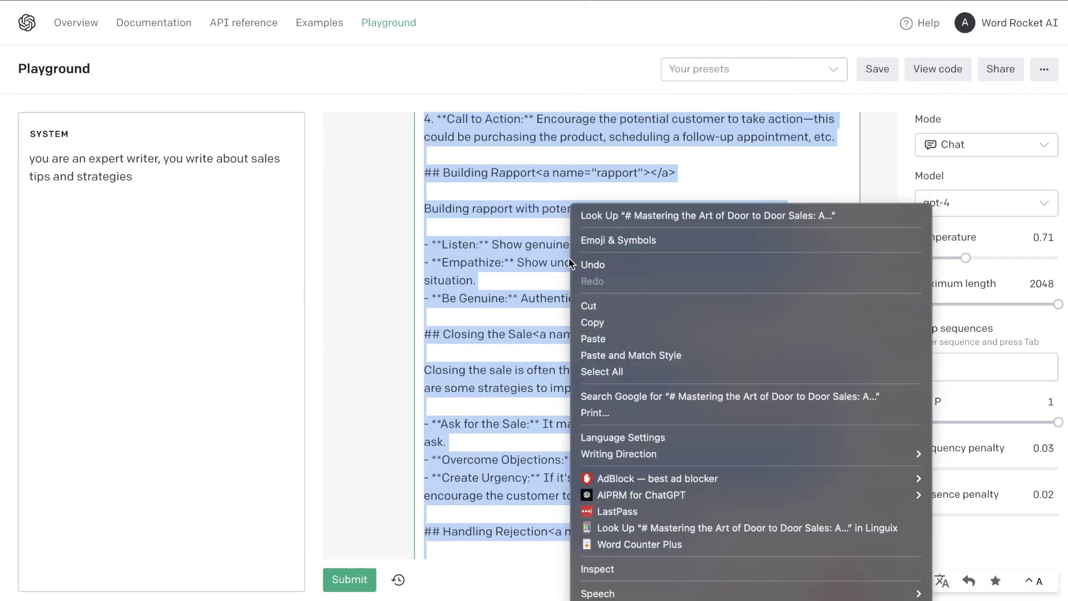
pyautogui.rightClick(571, 262)
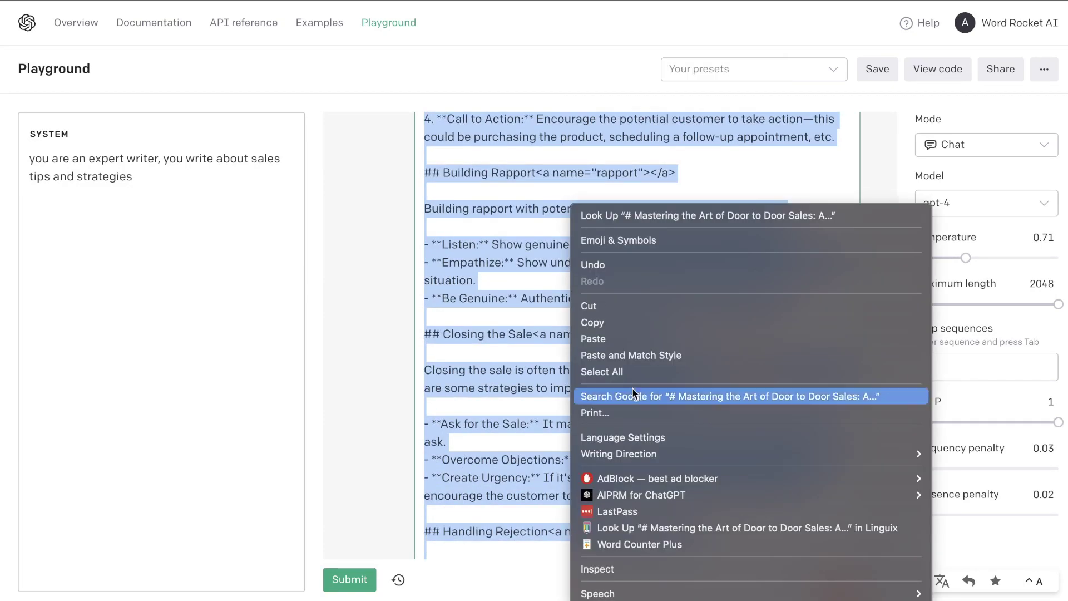
pyautogui.click(670, 546)
pyautogui.click(577, 226)
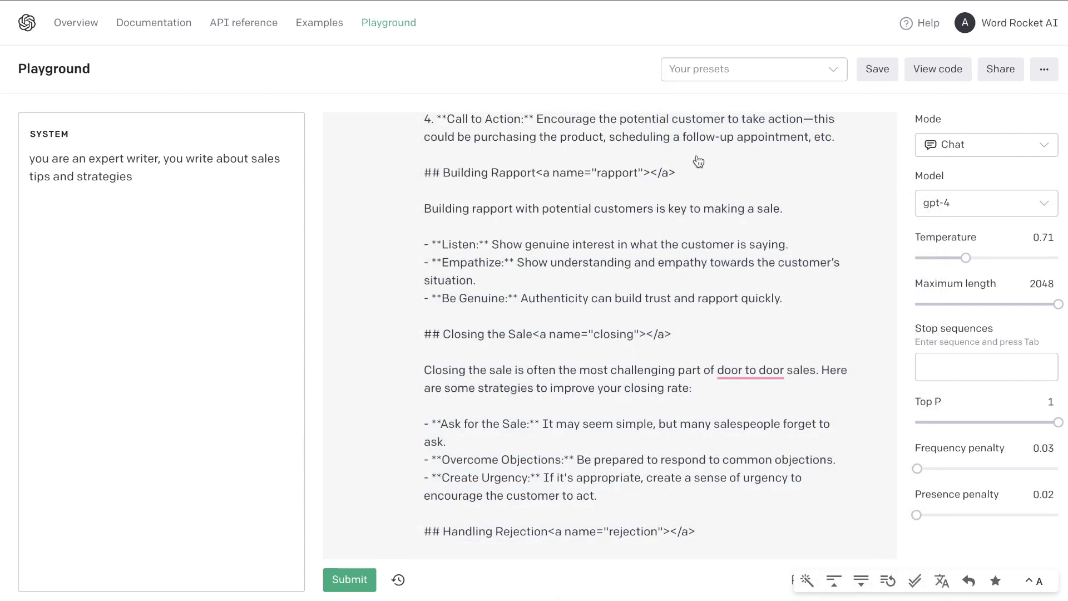
pyautogui.scroll(15, 757, 208)
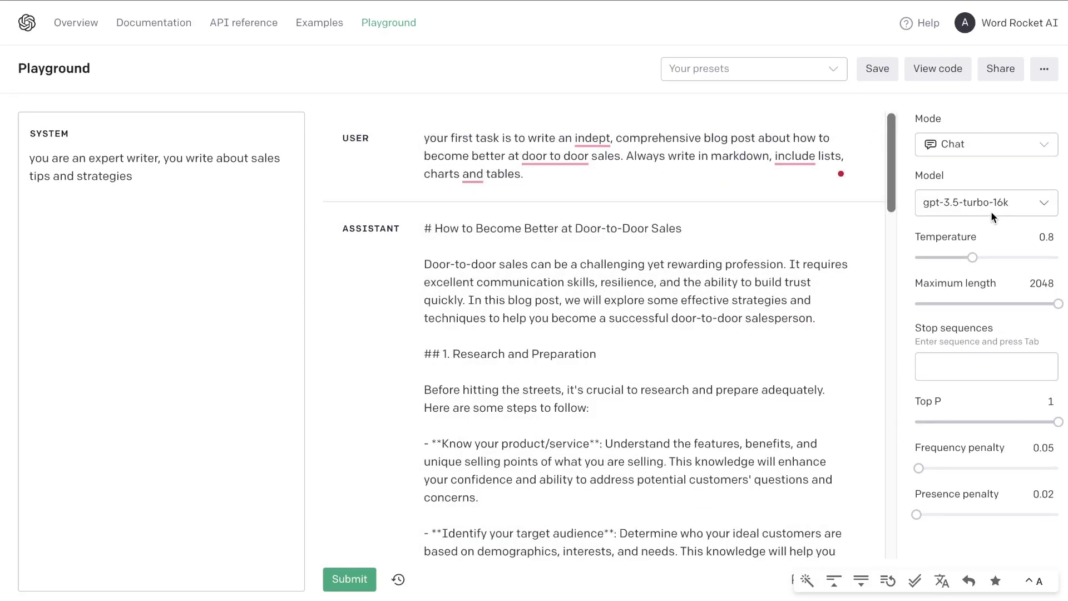
# Word-count the gpt-3.5-turbo-16k door-to-door sales post with Word Counter Plus: 627 words
pyautogui.click(594, 226)
pyautogui.hotkey('ctrl', 'a')
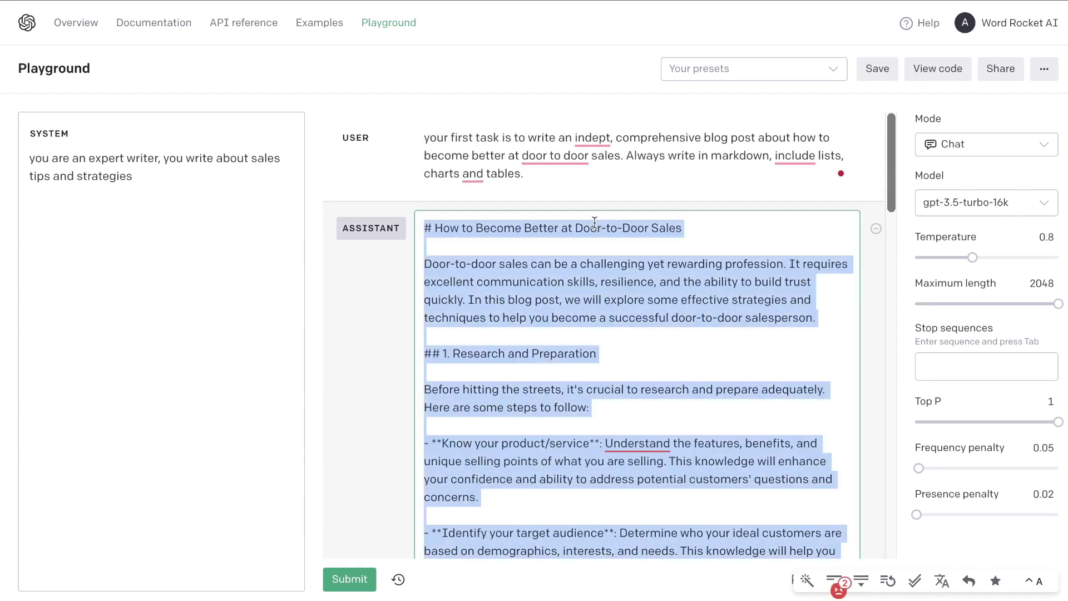
pyautogui.scroll(-15, 594, 223)
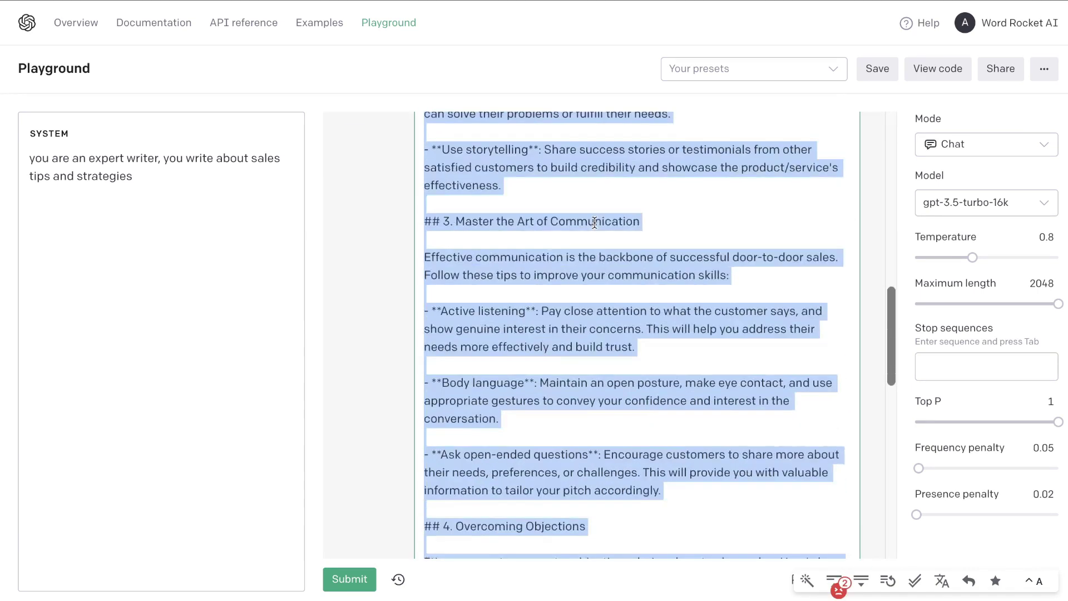
pyautogui.scroll(-15, 594, 223)
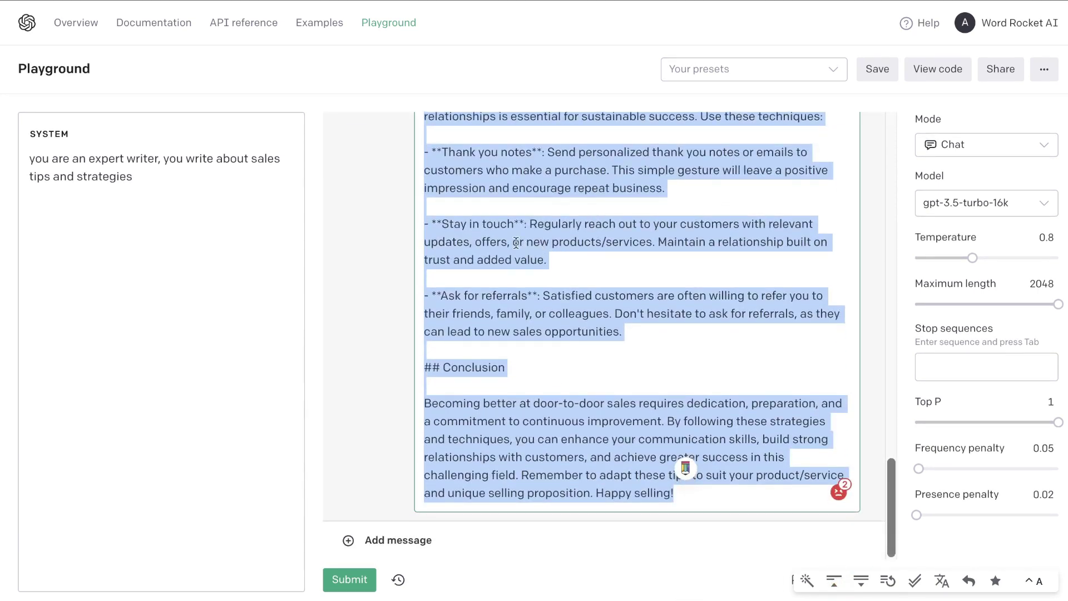
pyautogui.rightClick(511, 240)
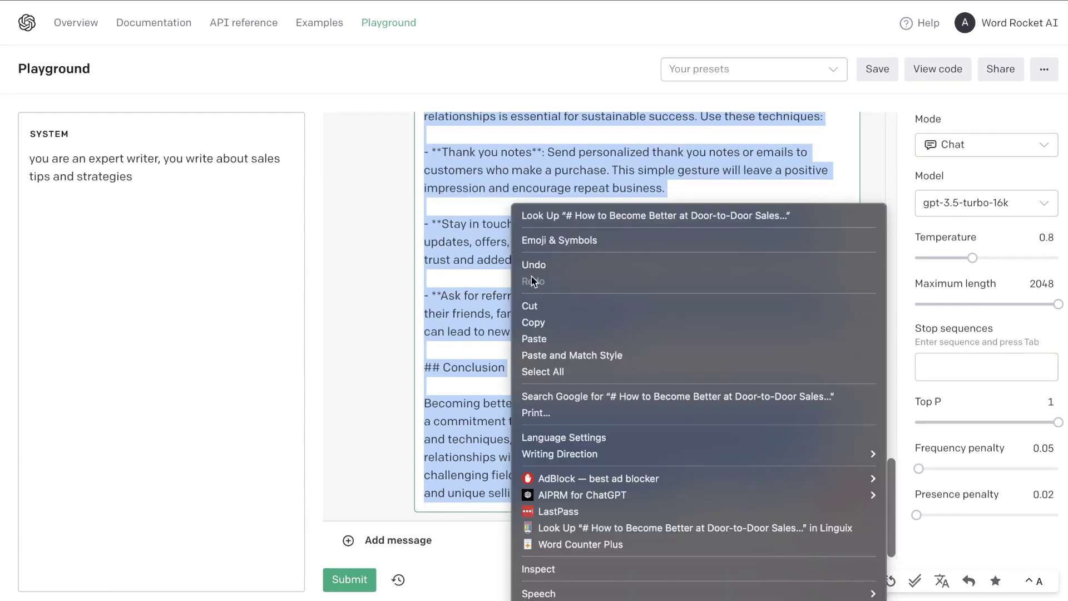
pyautogui.click(606, 545)
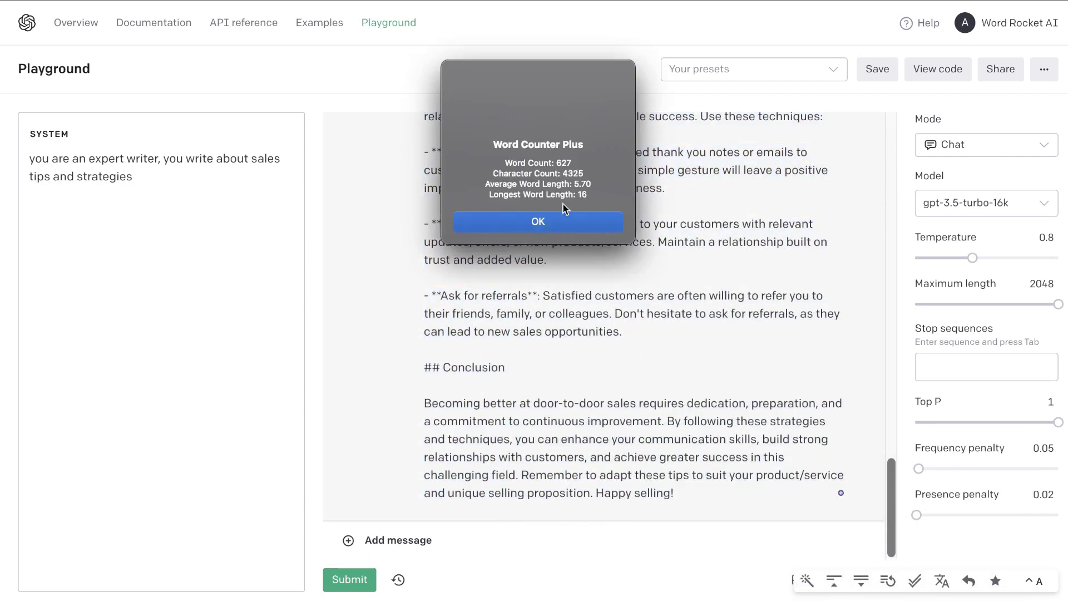
pyautogui.click(564, 222)
# Reselect the entire gpt-3.5-turbo-16k reply text and scroll through it
pyautogui.scroll(15, 564, 235)
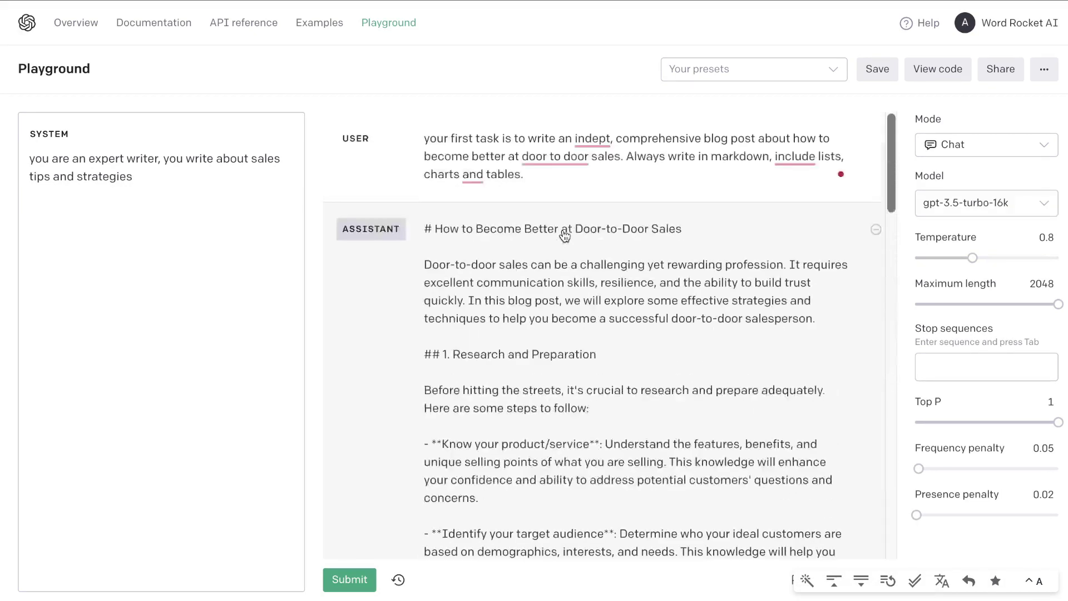
pyautogui.click(564, 236)
pyautogui.hotkey('ctrl', 'a')
pyautogui.scroll(-8, 563, 230)
pyautogui.scroll(-5, 563, 230)
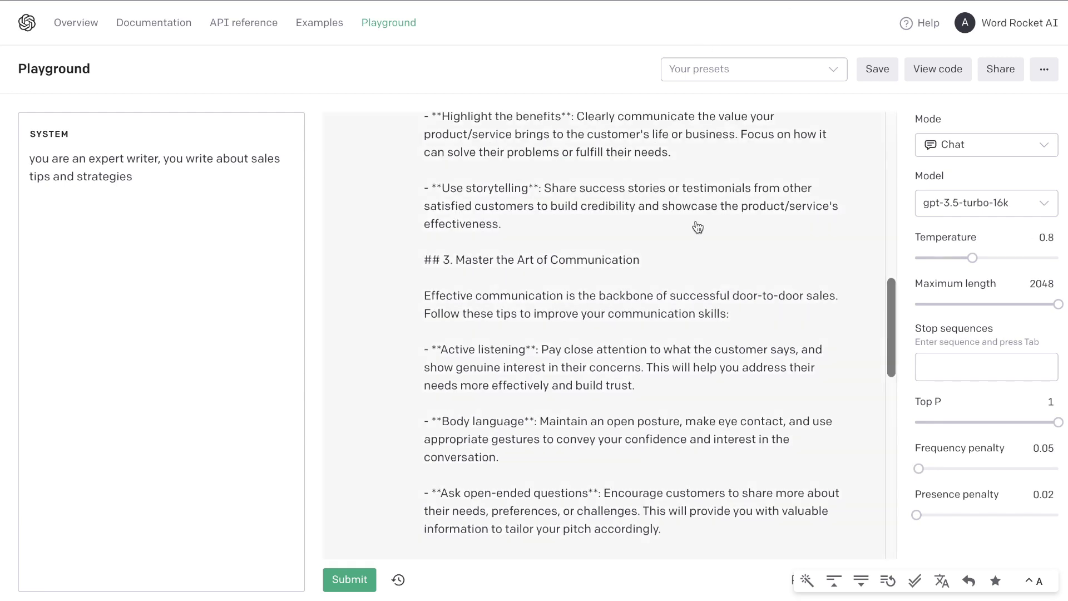
pyautogui.hotkey('ctrl', 'a')
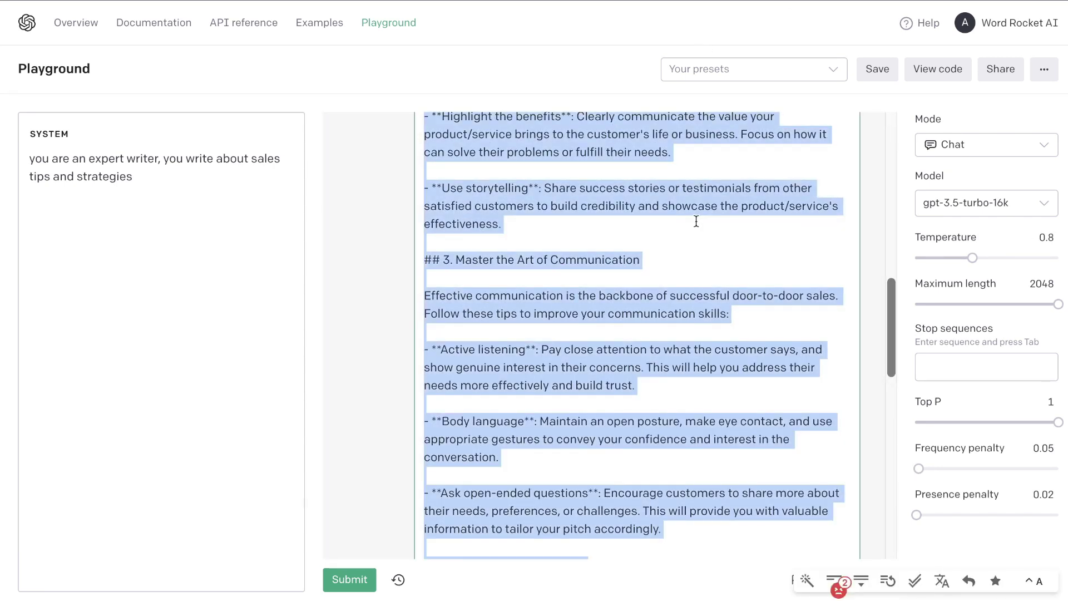
pyautogui.scroll(12, 696, 221)
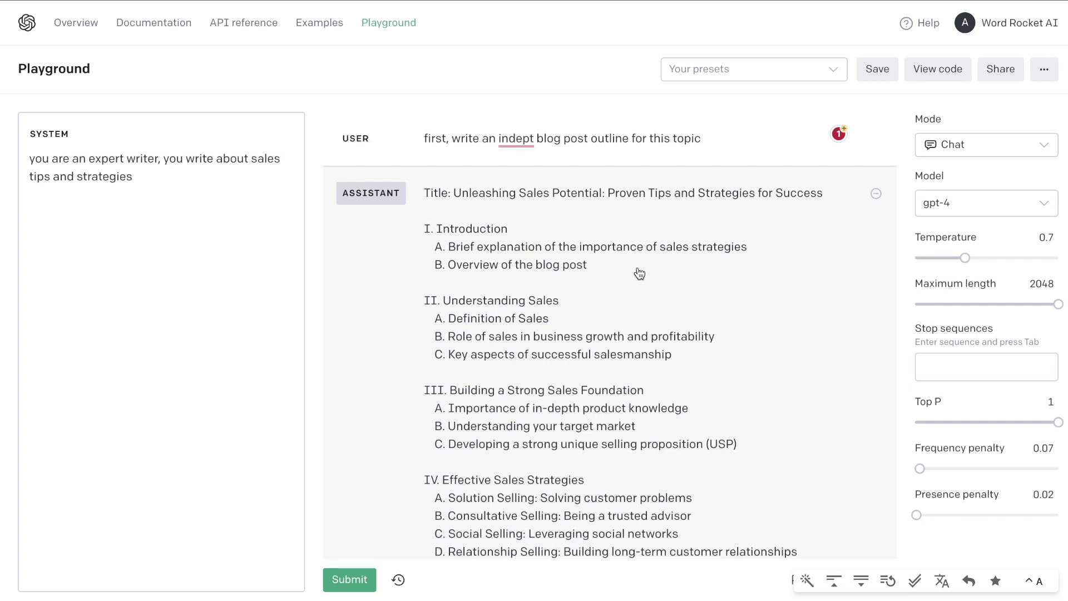
# Run Word Counter Plus on GPT-4's full door-to-door sales blog post
pyautogui.scroll(-9, 639, 273)
pyautogui.scroll(9, 639, 273)
pyautogui.scroll(-14, 682, 216)
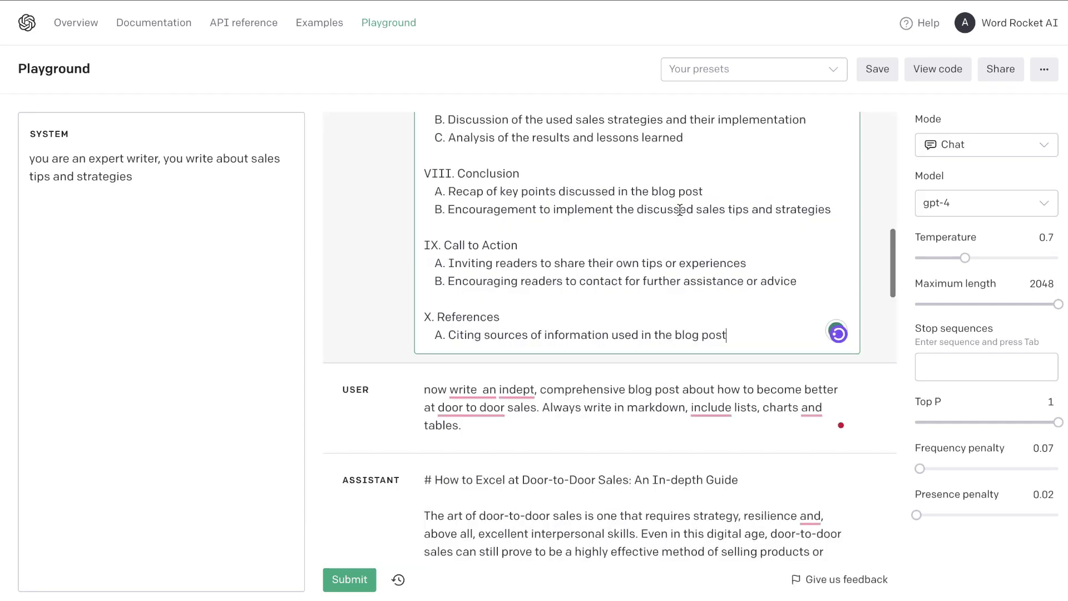
pyautogui.scroll(14, 679, 209)
pyautogui.click(680, 210)
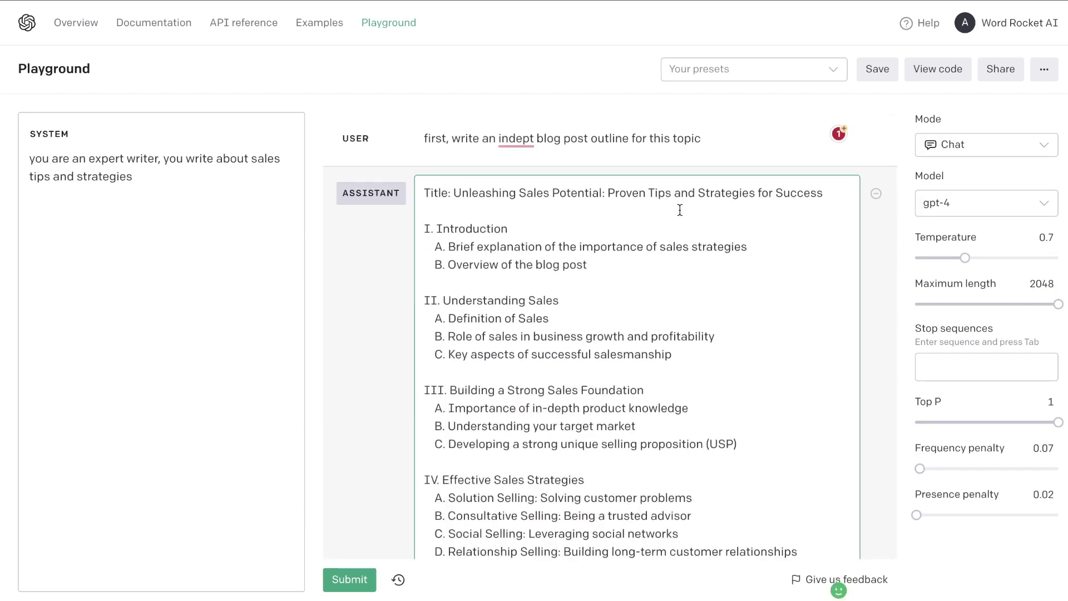
pyautogui.scroll(-7, 794, 398)
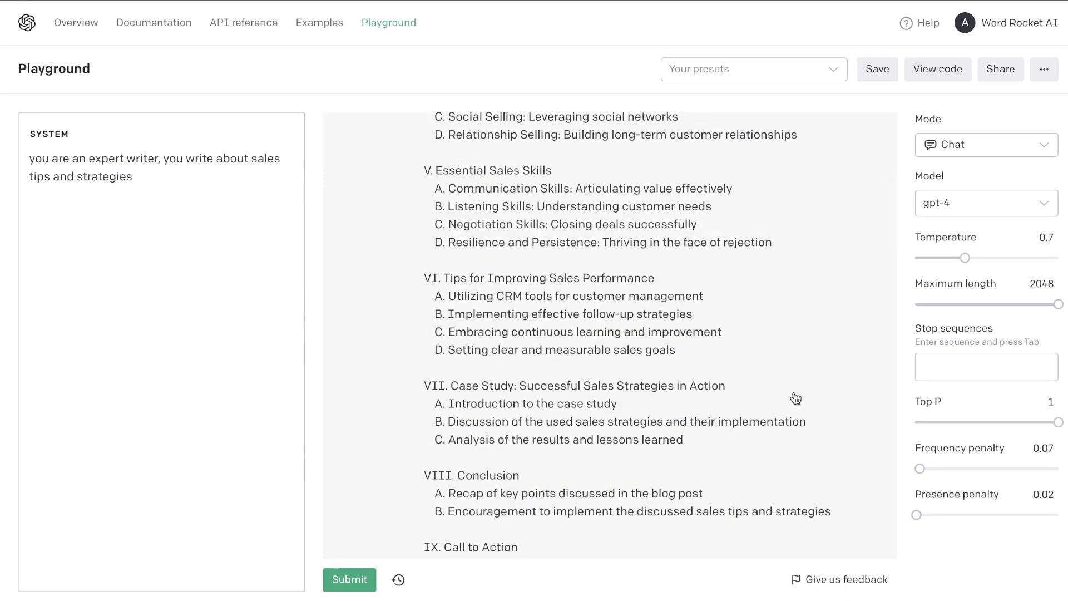
pyautogui.scroll(-11, 795, 398)
pyautogui.hotkey('ctrl', 'a')
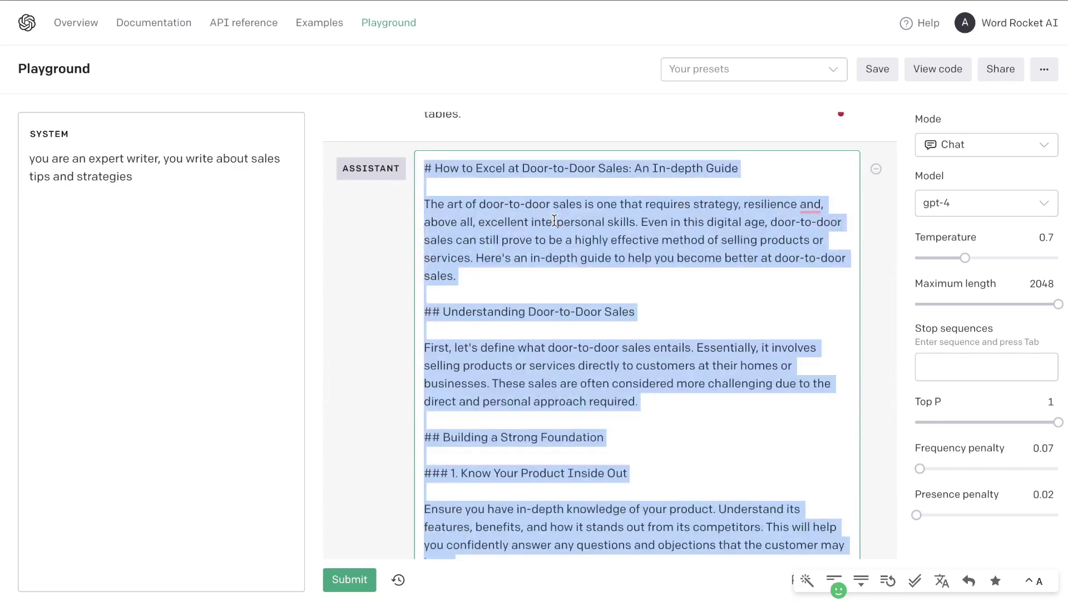
pyautogui.rightClick(554, 220)
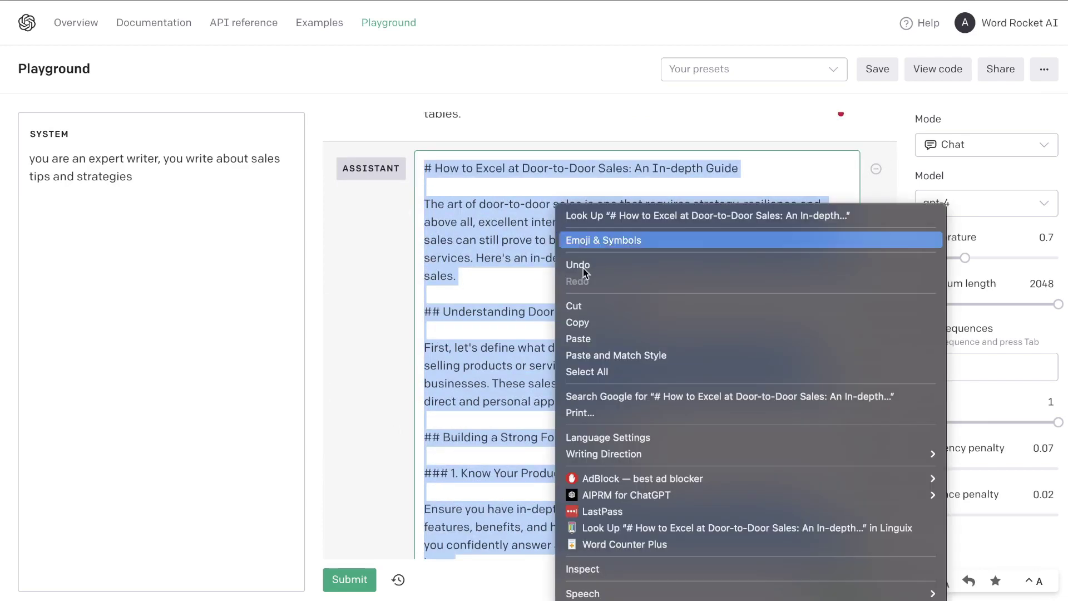
pyautogui.click(663, 545)
pyautogui.click(583, 220)
# Reselect the whole GPT-4 blog post text and scroll through it
pyautogui.click(634, 311)
pyautogui.hotkey('ctrl', 'a')
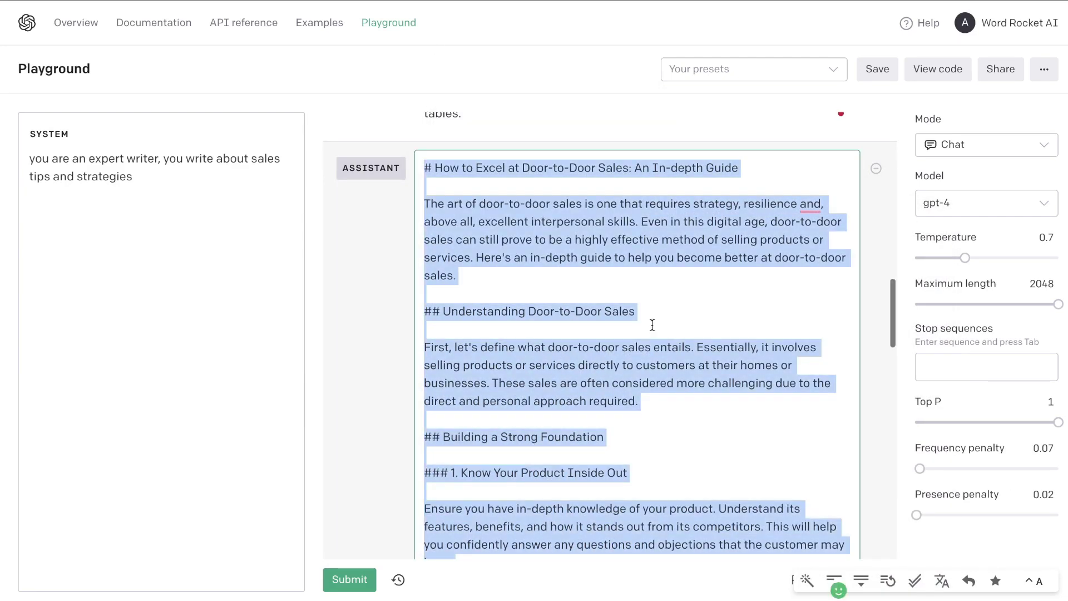
pyautogui.scroll(-9, 618, 277)
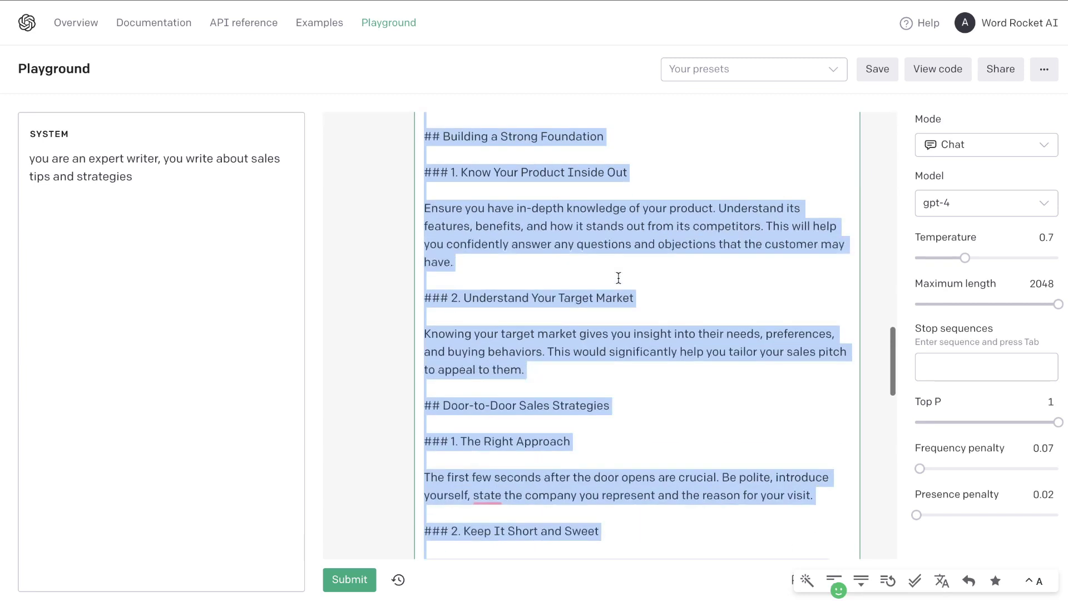
pyautogui.scroll(-6, 618, 277)
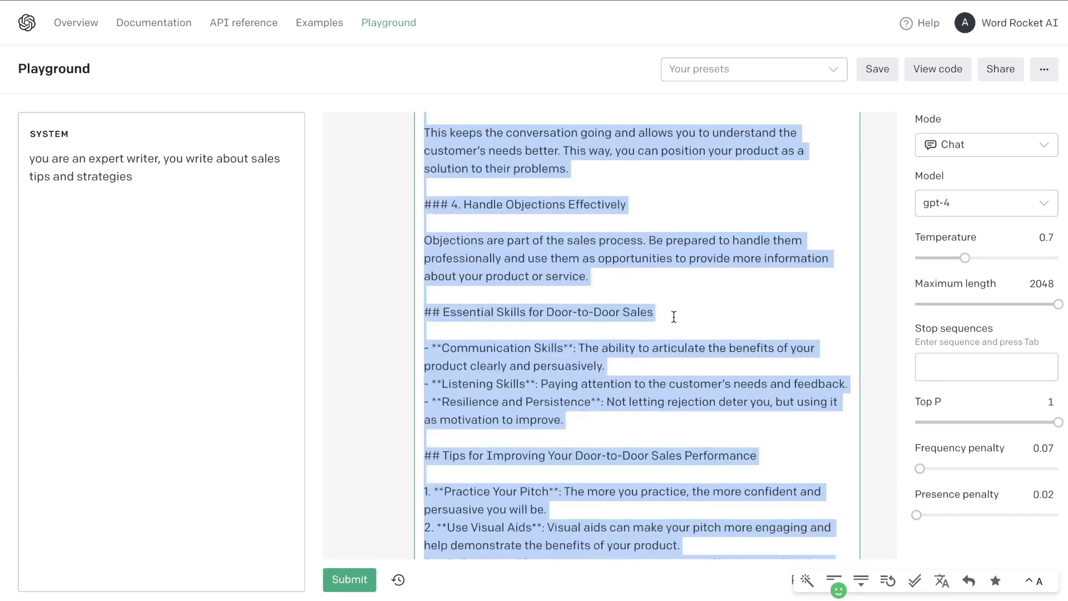
pyautogui.scroll(-9, 671, 296)
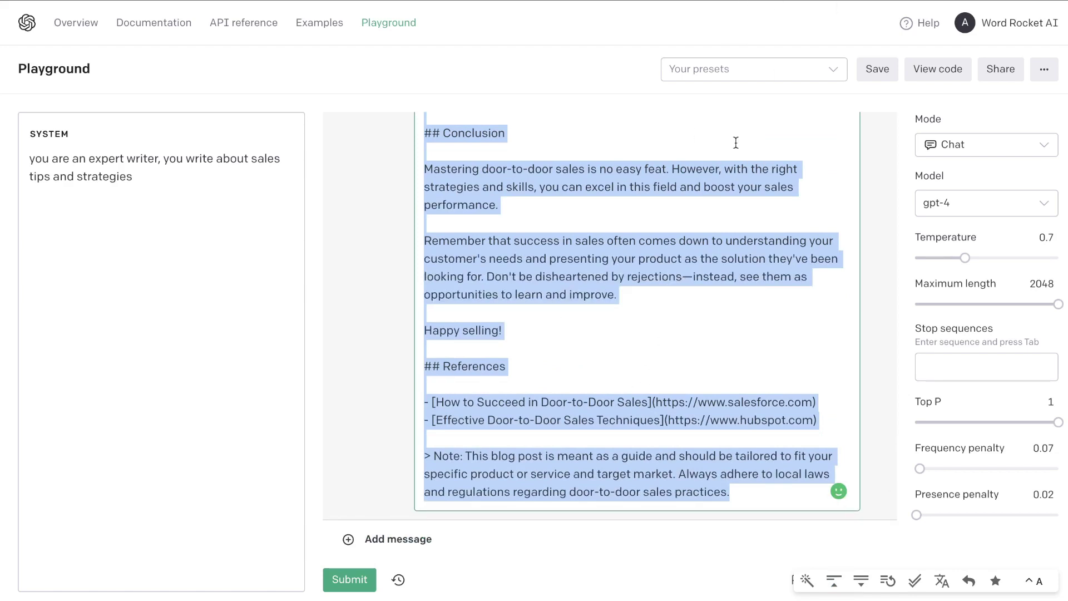
pyautogui.scroll(20, 768, 143)
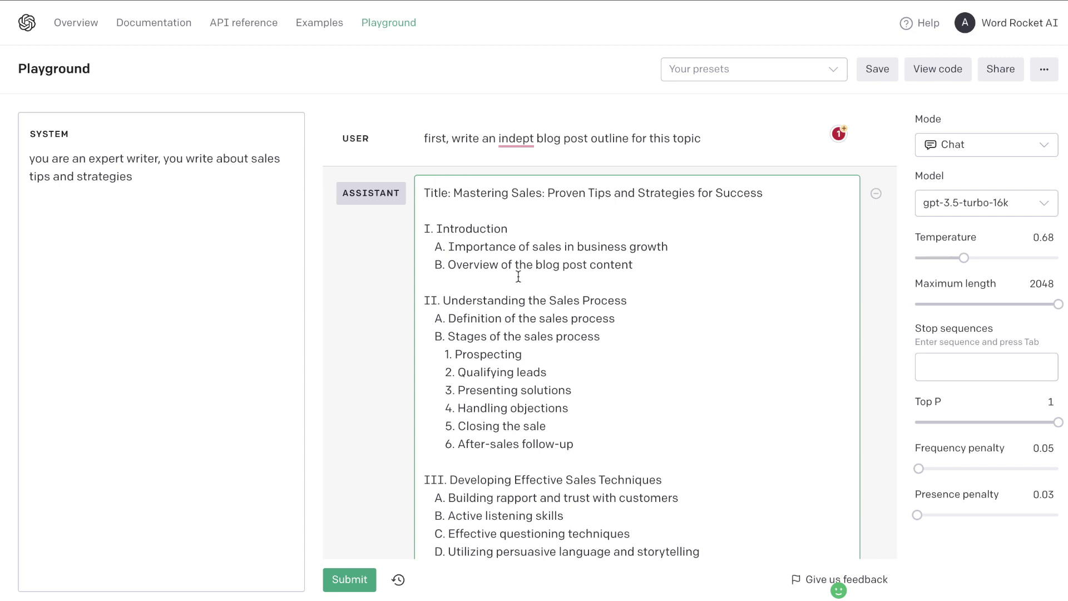
pyautogui.scroll(-3, 518, 277)
pyautogui.scroll(3, 565, 277)
pyautogui.scroll(-1, 570, 227)
pyautogui.scroll(-5, 571, 227)
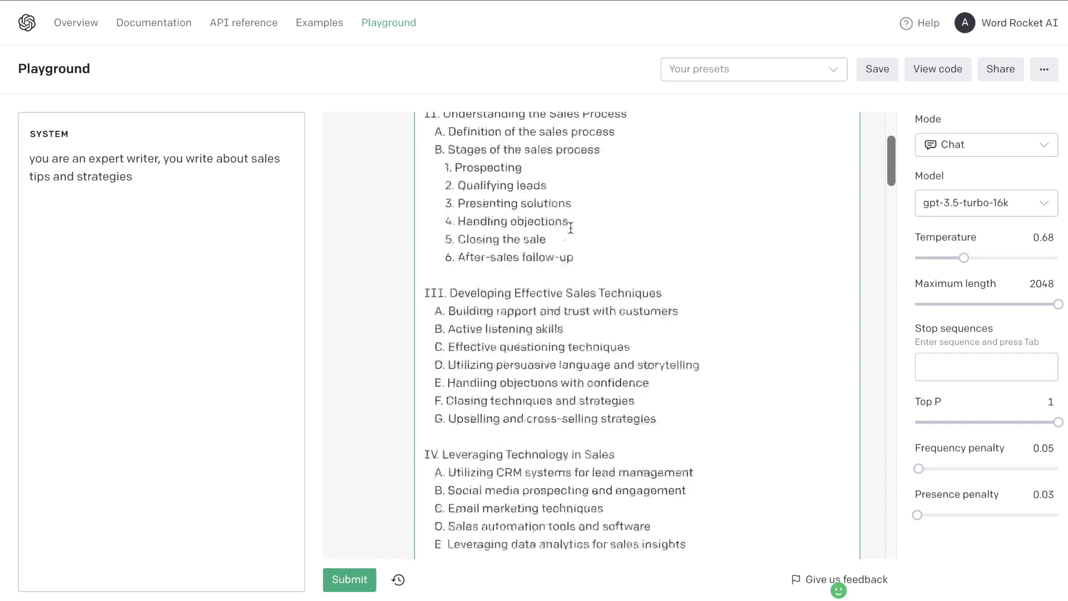
pyautogui.scroll(-4, 570, 227)
pyautogui.scroll(-2, 570, 227)
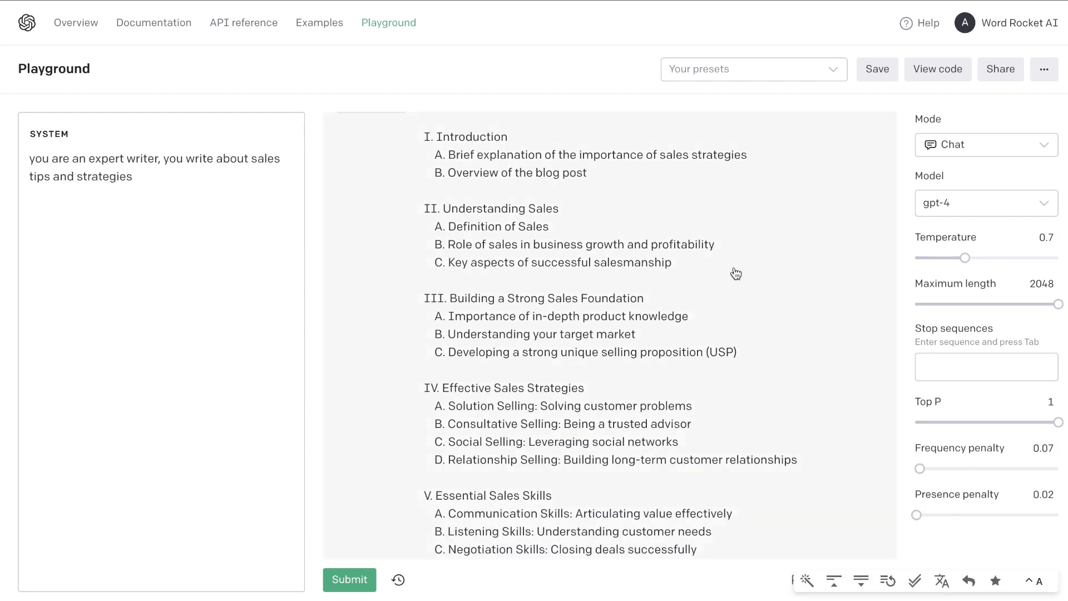
pyautogui.scroll(2, 736, 272)
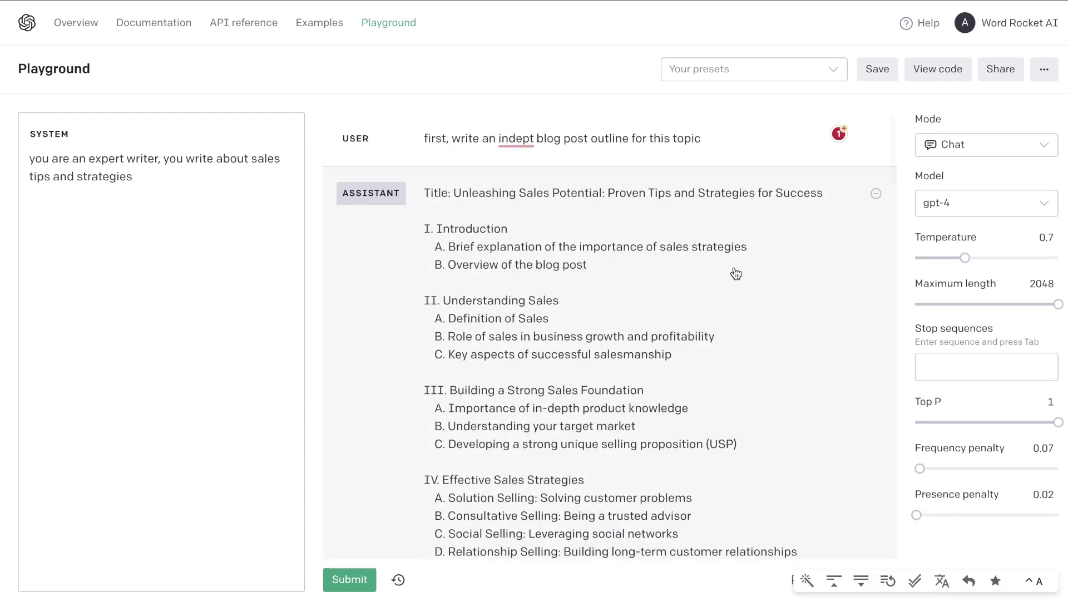
pyautogui.scroll(-2, 736, 273)
pyautogui.scroll(-1, 737, 273)
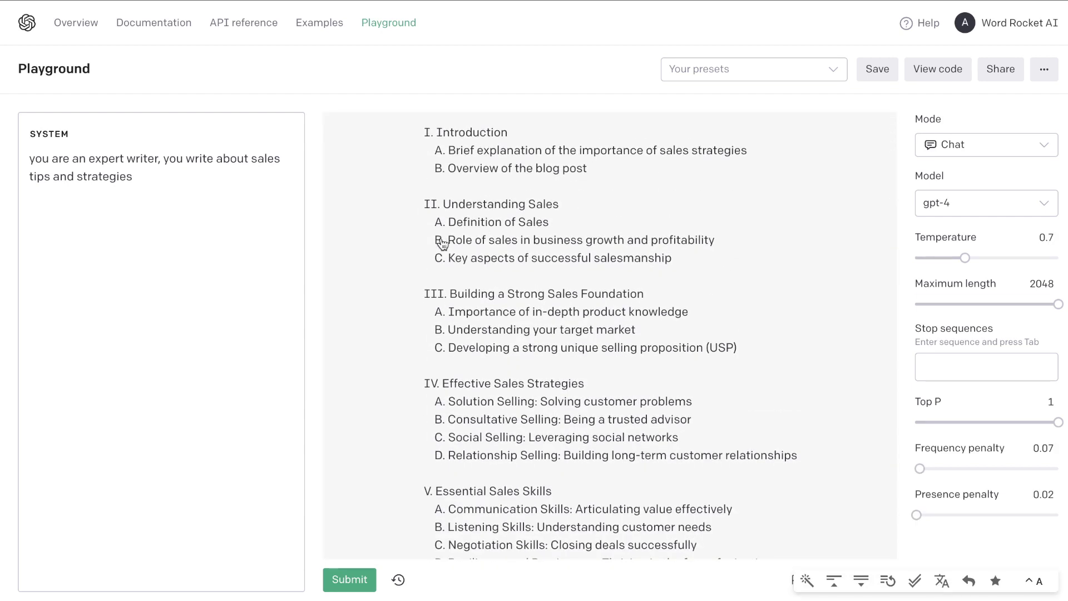
pyautogui.scroll(-3, 744, 178)
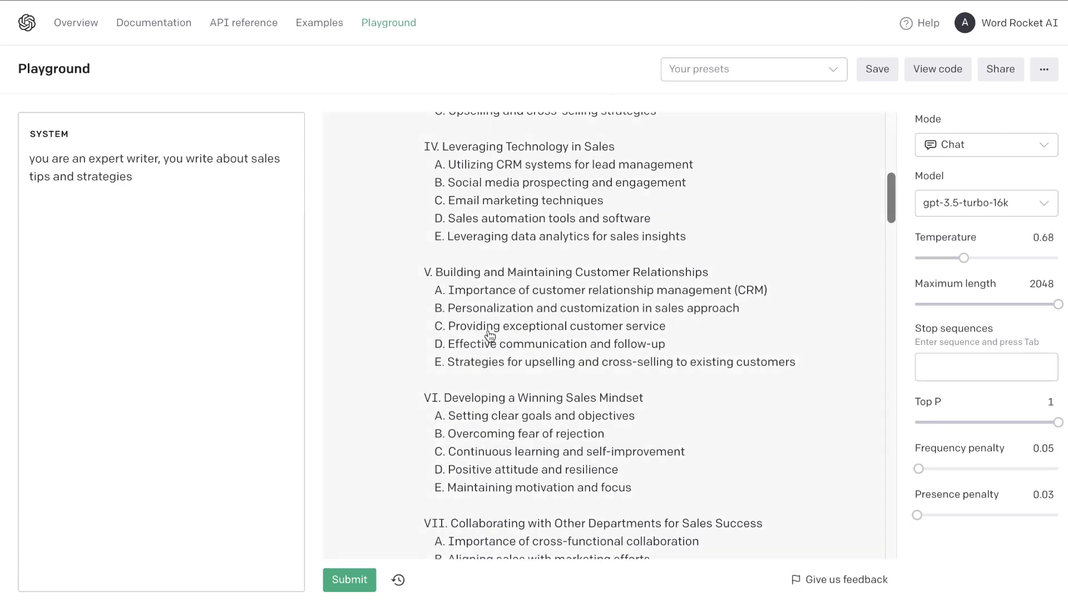
# Dismiss the gpt-3.5-turbo-16k post's word count and reselect that post
pyautogui.scroll(-15, 490, 336)
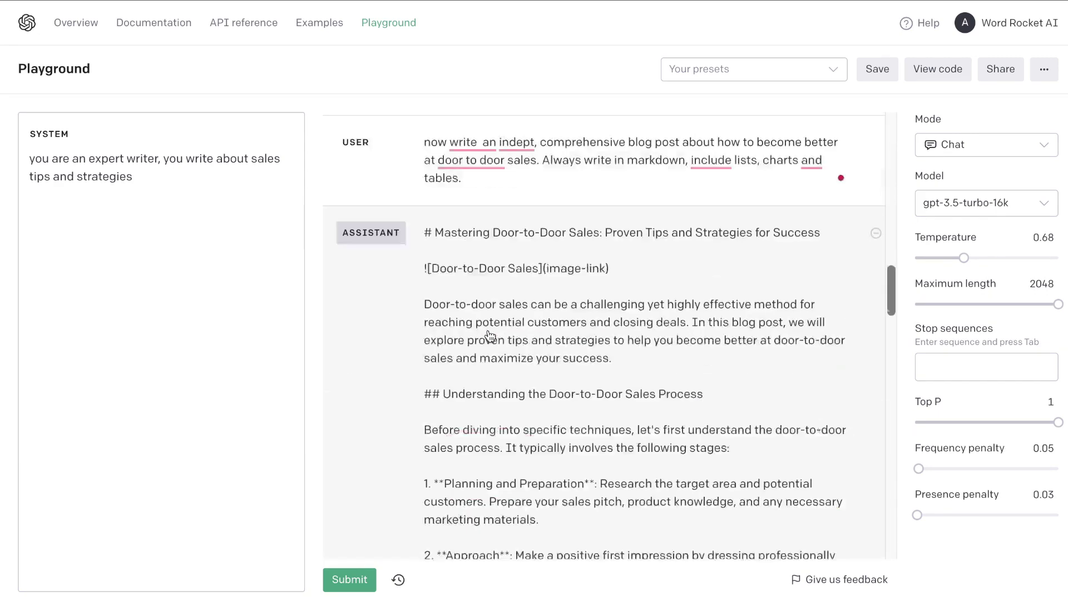
pyautogui.scroll(-20, 490, 336)
pyautogui.scroll(10, 489, 333)
pyautogui.scroll(12, 489, 330)
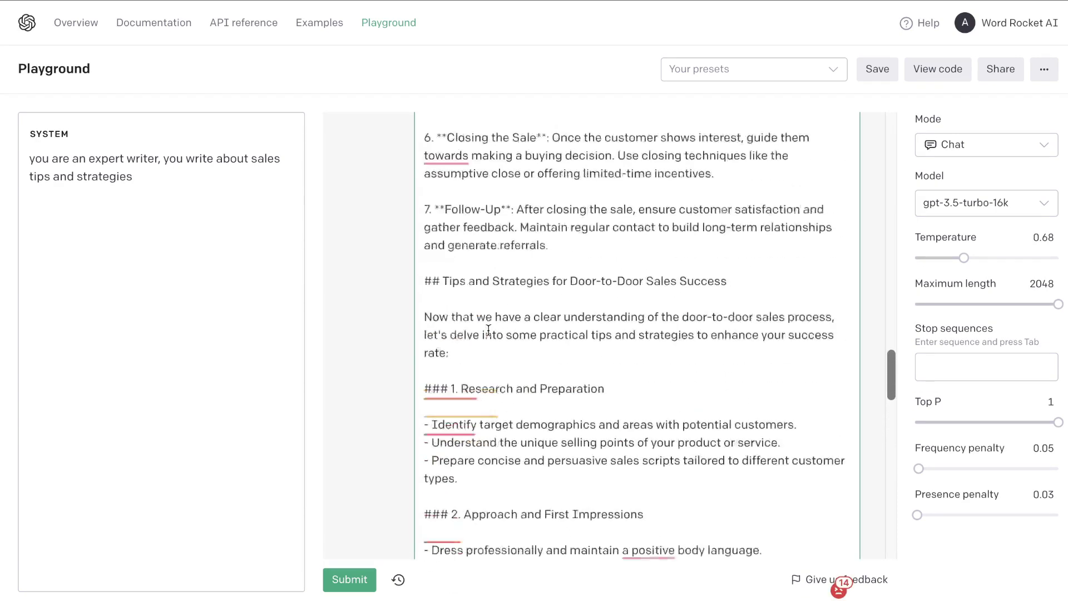
pyautogui.scroll(2, 489, 330)
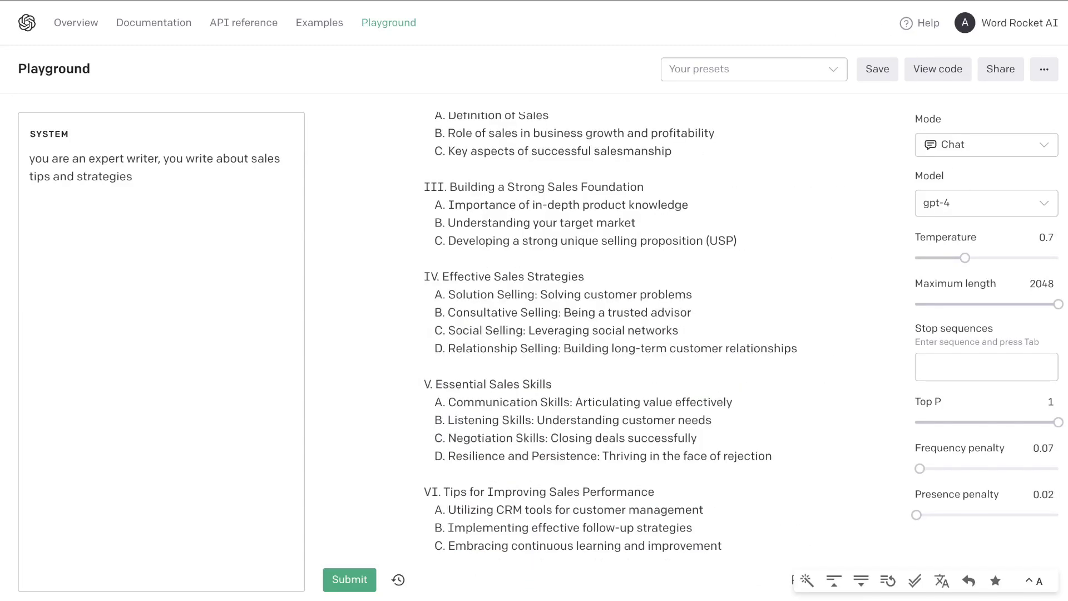
pyautogui.scroll(3, 704, 222)
pyautogui.scroll(-12, 703, 222)
pyautogui.scroll(-6, 703, 222)
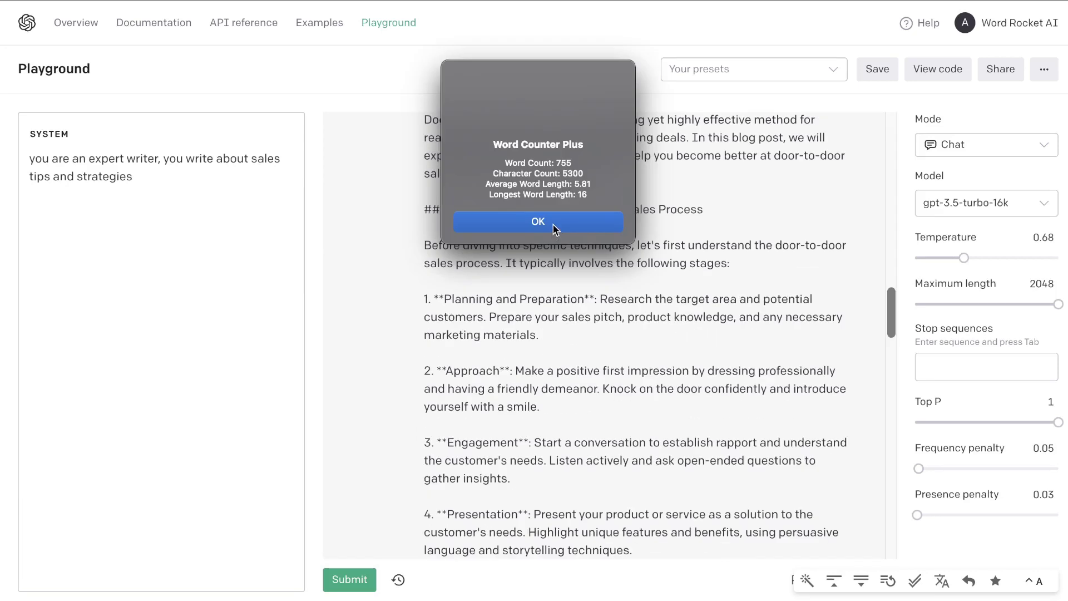
pyautogui.click(553, 225)
pyautogui.click(558, 220)
pyautogui.hotkey('ctrl', 'a')
pyautogui.scroll(7, 640, 250)
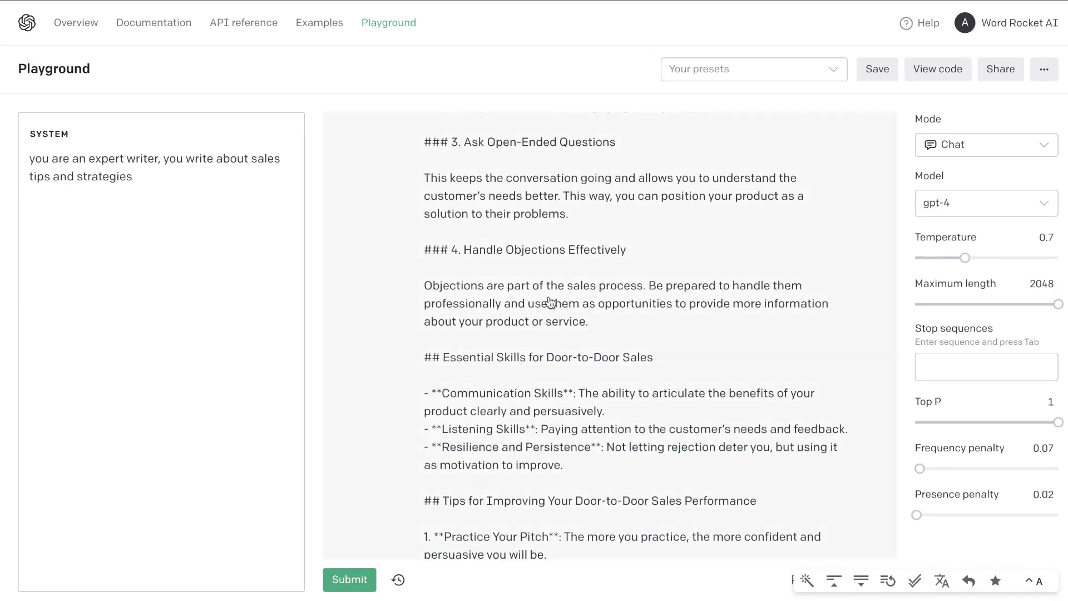
# Word-count the full GPT-4 door-to-door article with Word Counter Plus
pyautogui.click(551, 300)
pyautogui.hotkey('ctrl', 'a')
pyautogui.rightClick(550, 298)
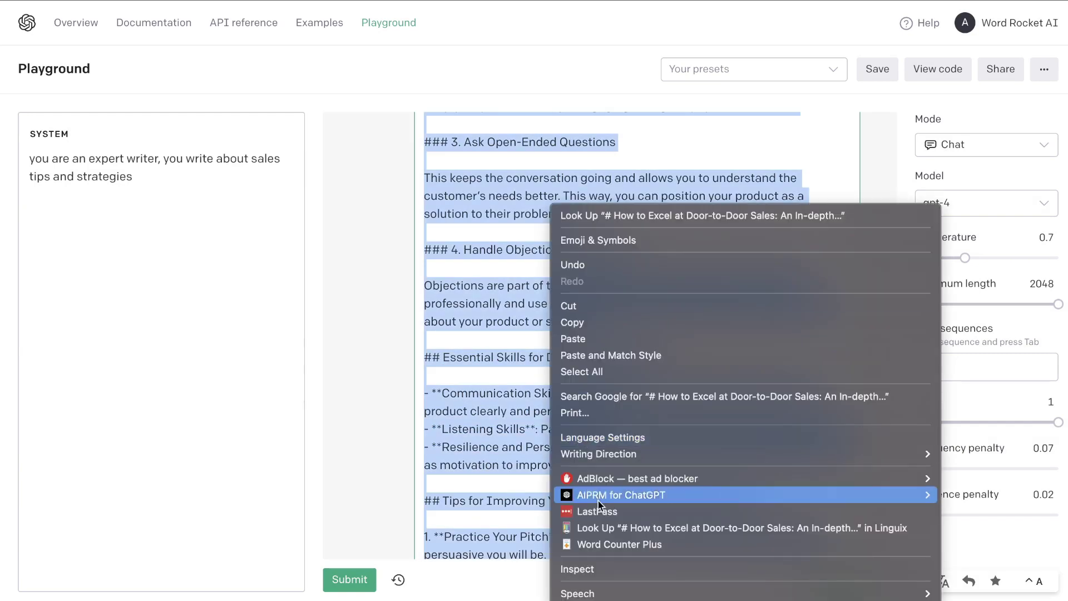
pyautogui.click(609, 543)
pyautogui.press('Return')
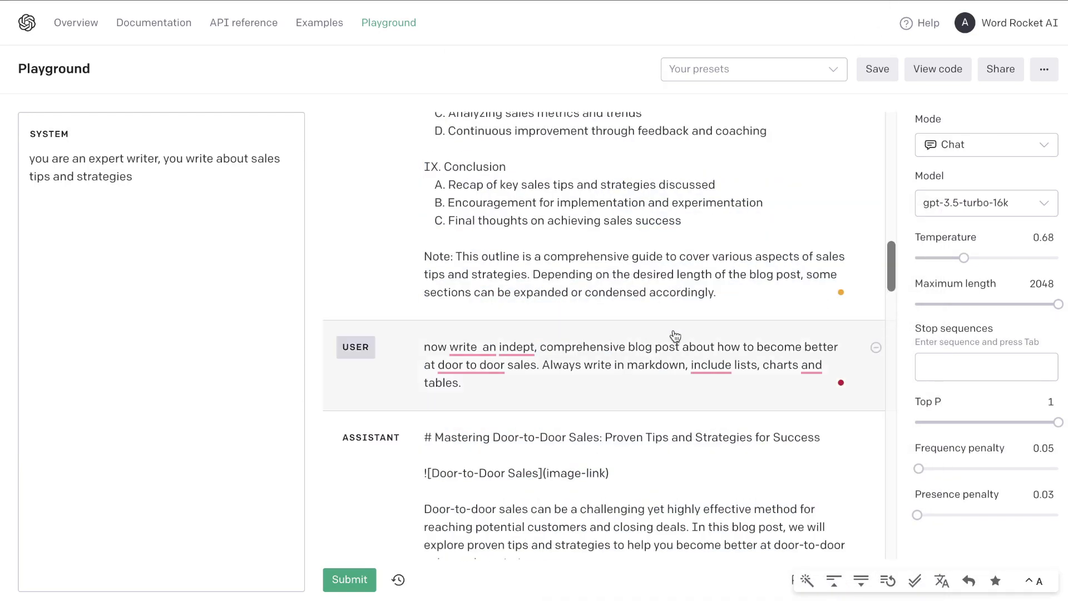
pyautogui.scroll(-3, 675, 334)
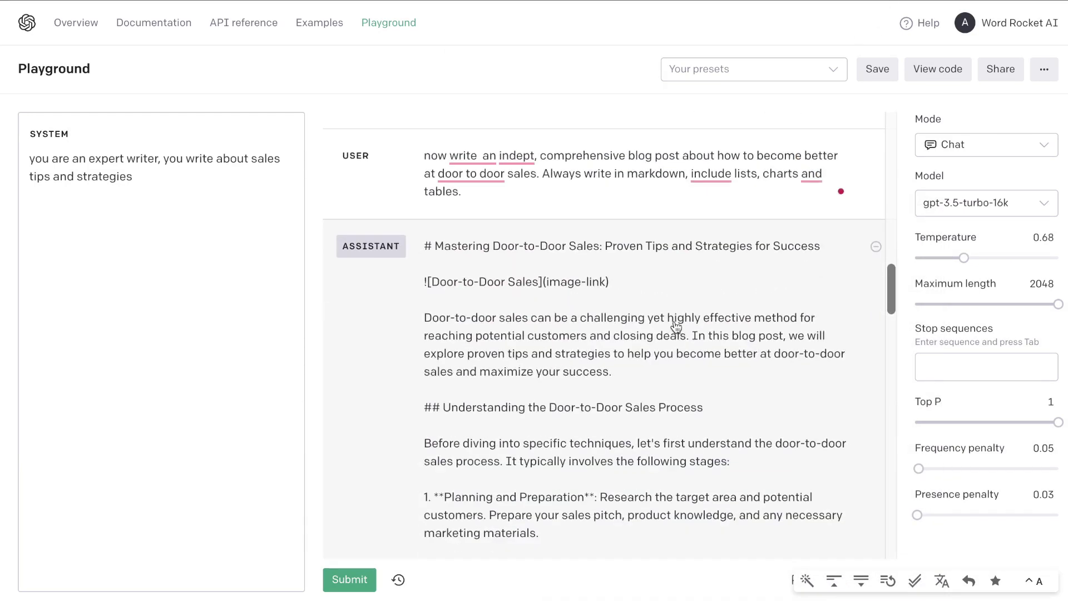
pyautogui.click(674, 321)
pyautogui.hotkey('ctrl', 'a')
pyautogui.scroll(-10, 675, 321)
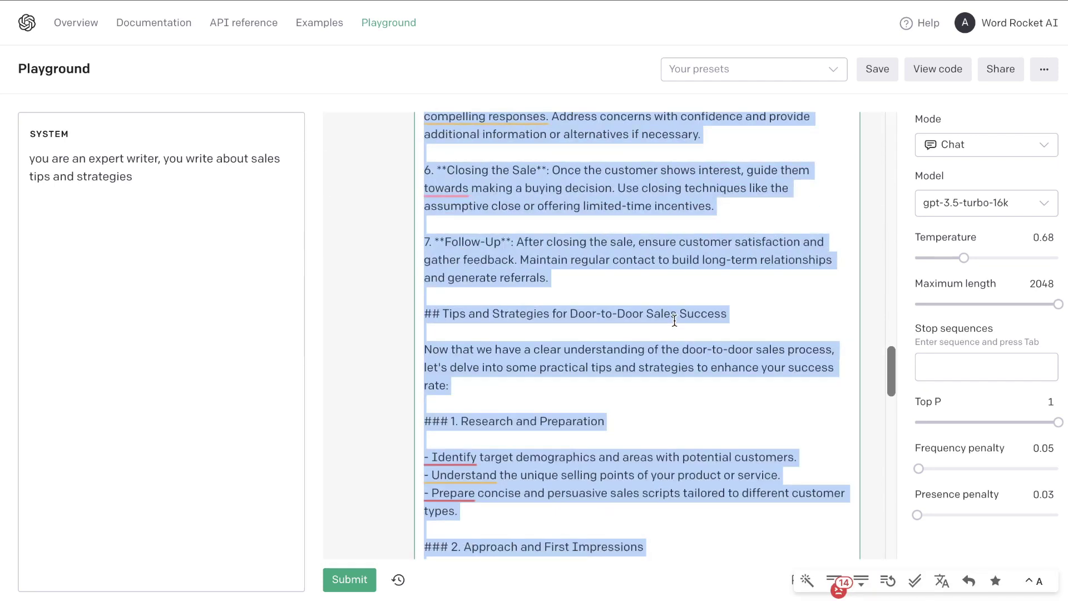
pyautogui.scroll(-3, 674, 321)
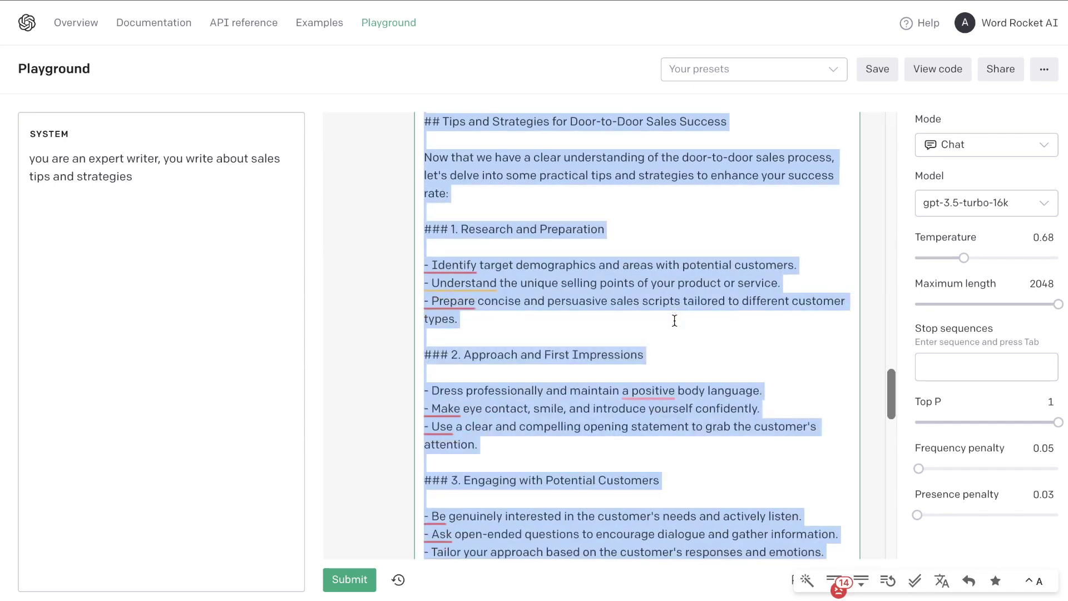
pyautogui.scroll(-7, 674, 321)
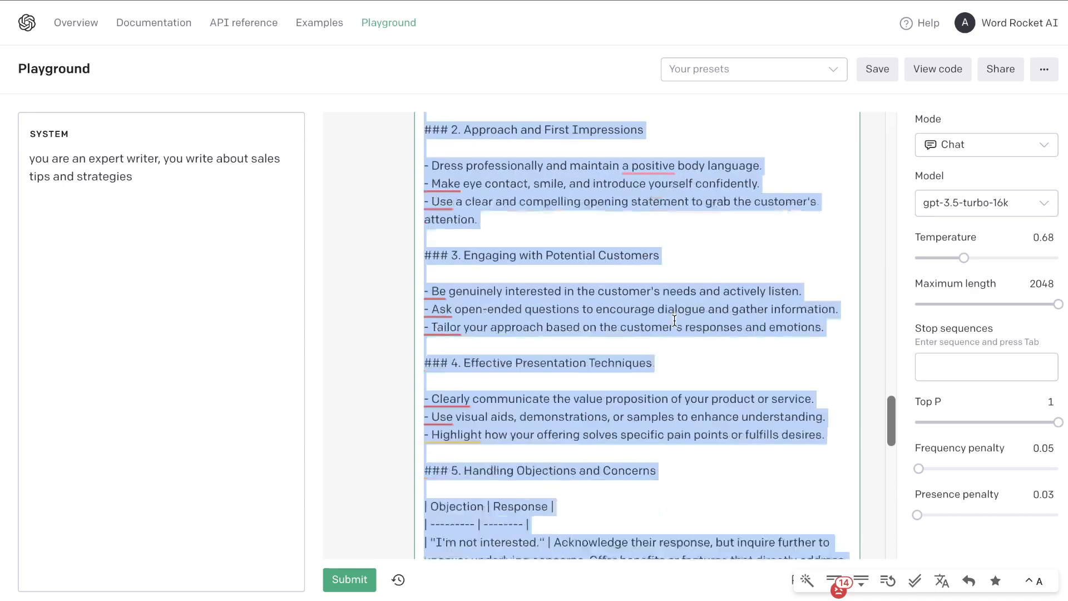
pyautogui.scroll(-7, 674, 322)
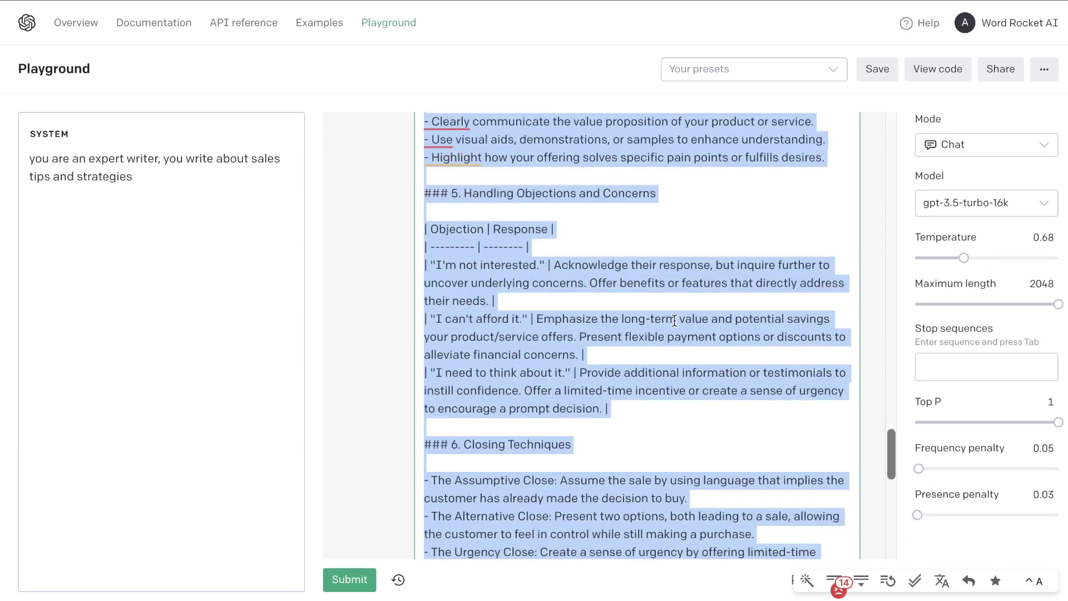
pyautogui.scroll(-4, 674, 321)
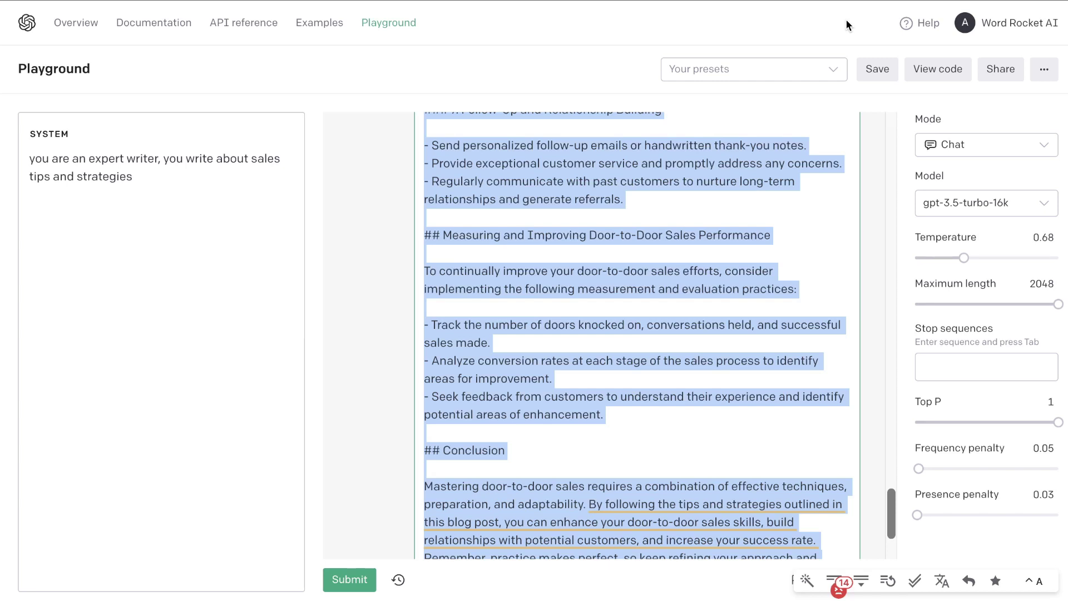
pyautogui.scroll(12, 811, 224)
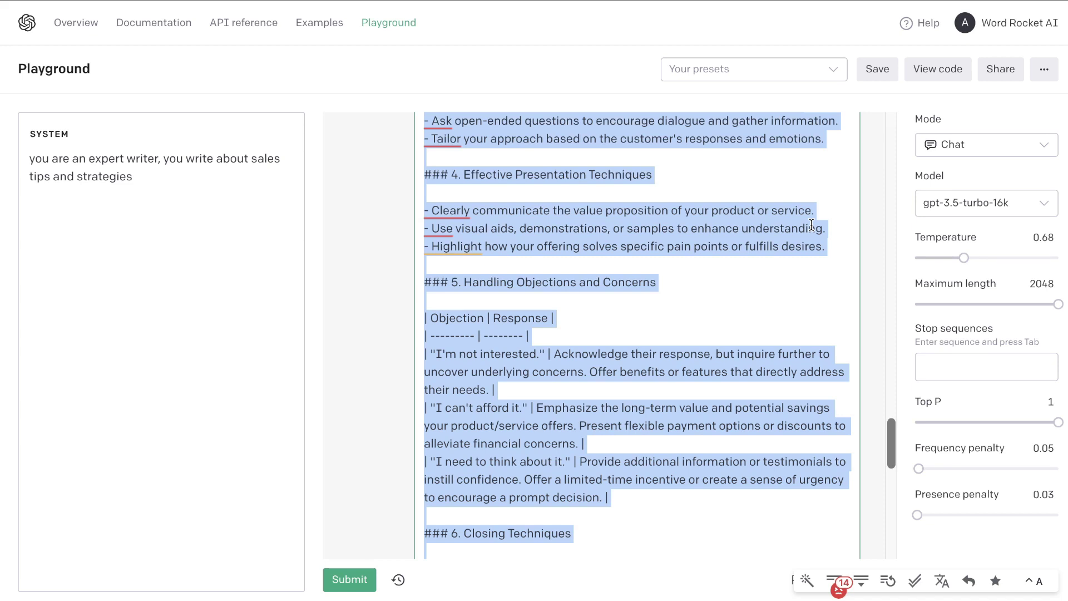
pyautogui.click(809, 246)
pyautogui.scroll(10, 809, 247)
pyautogui.scroll(8, 809, 247)
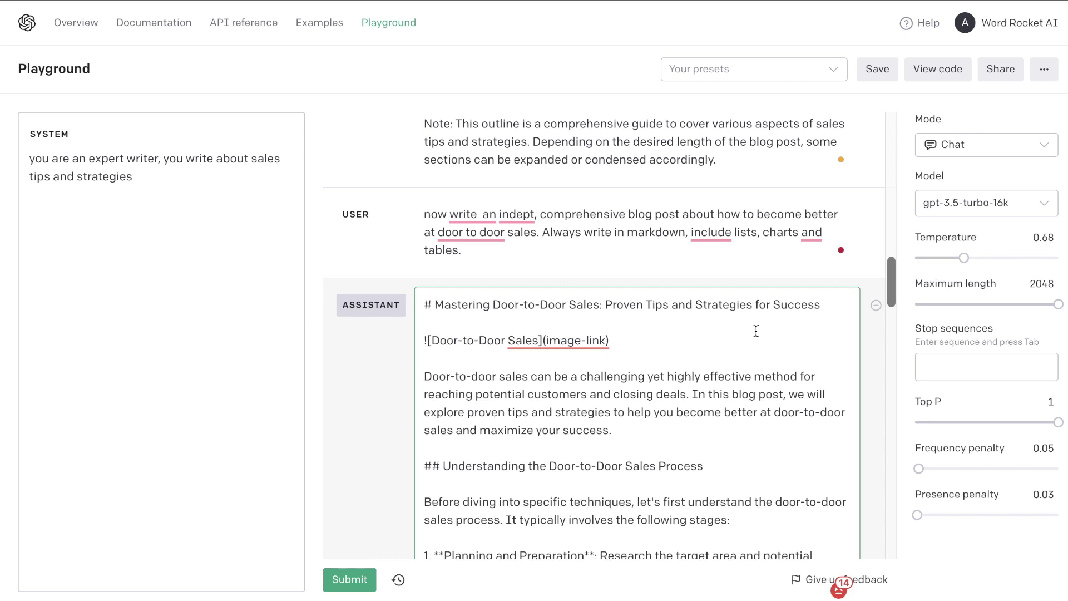
pyautogui.scroll(-15, 705, 371)
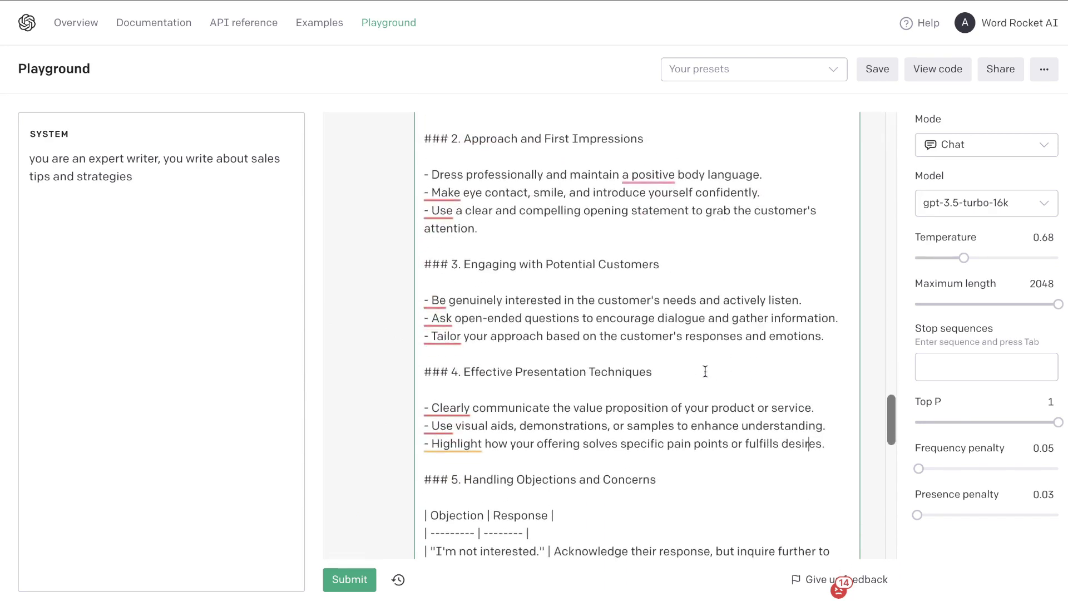
pyautogui.scroll(1, 705, 371)
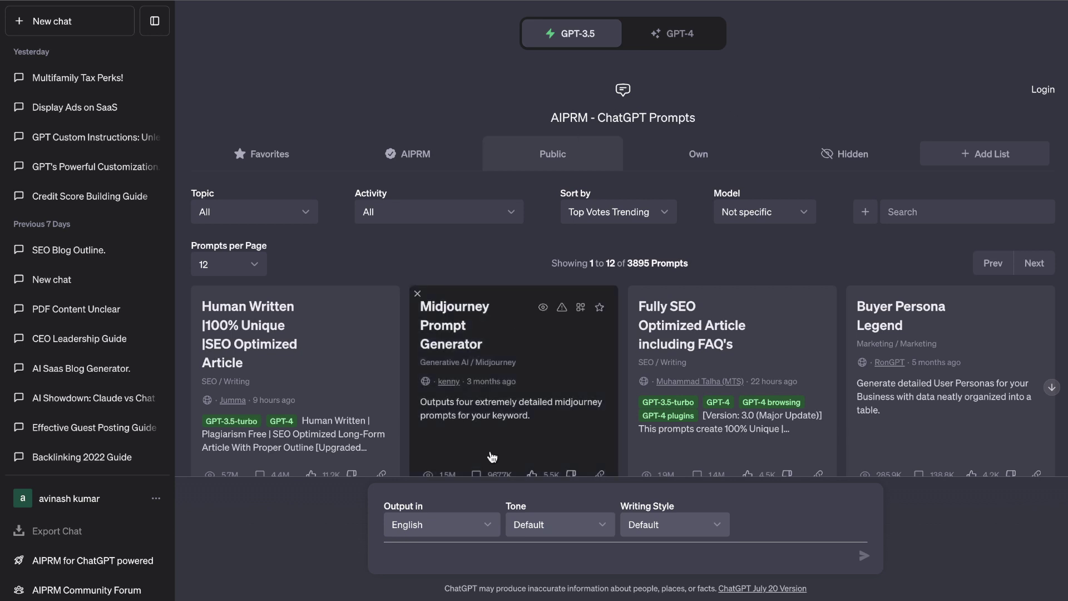
# Paste the copied sleep article into the new GPT-3.5 chat prompt, adding a blank line
pyautogui.click(440, 555)
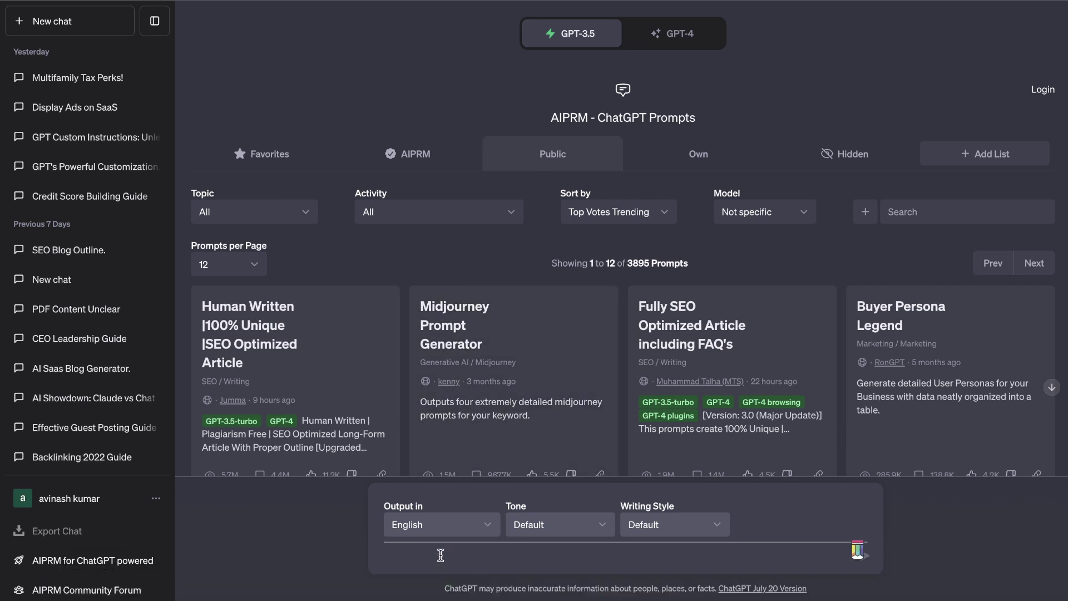
pyautogui.press('super+v')
pyautogui.hotkey('shift', 'Return')
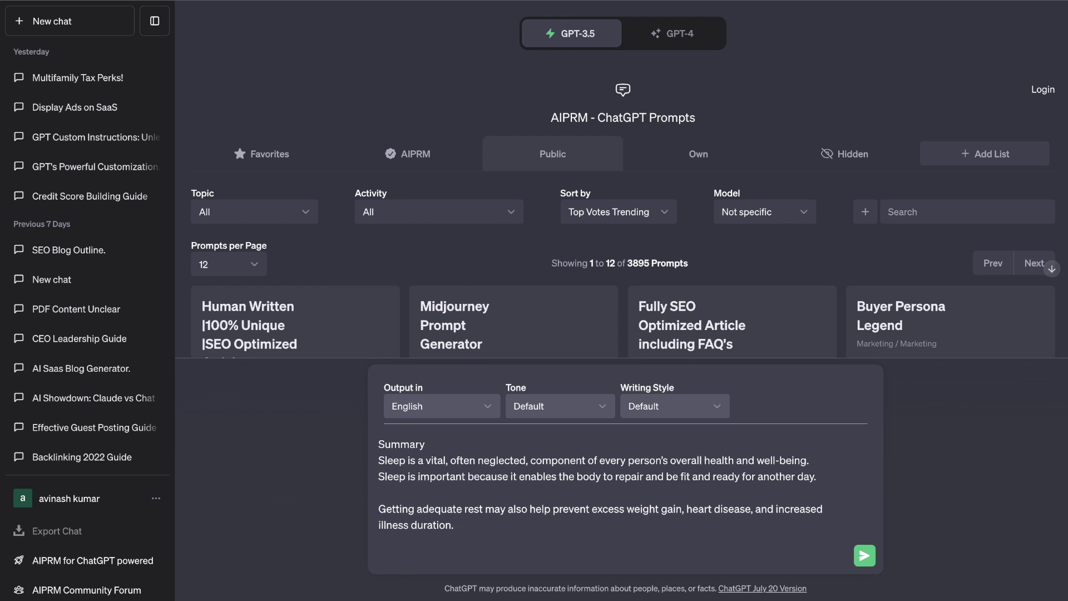
pyautogui.scroll(-10, 487, 470)
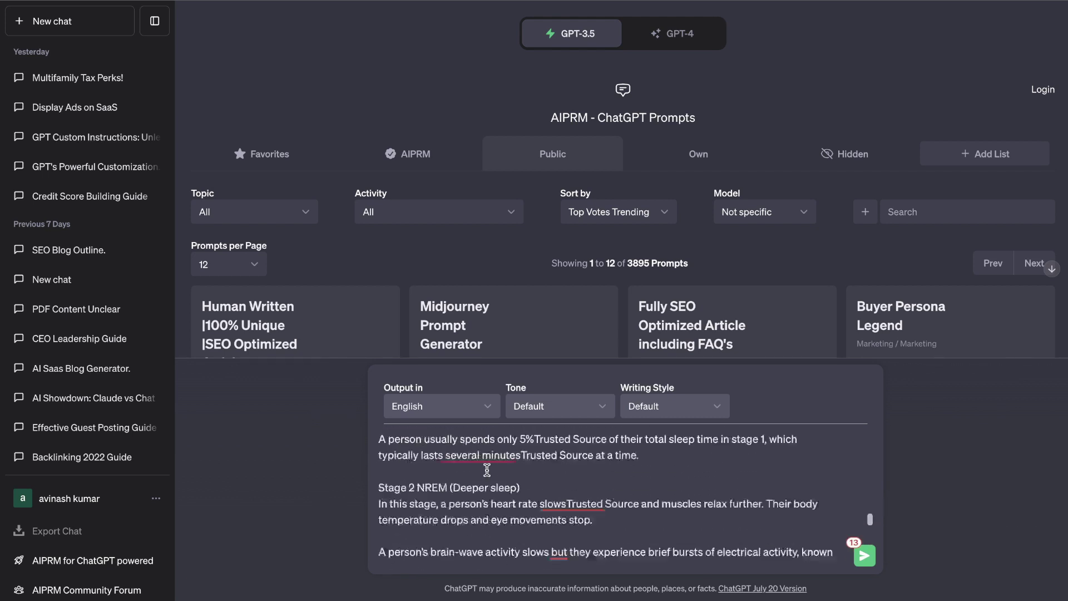
pyautogui.scroll(-5, 487, 470)
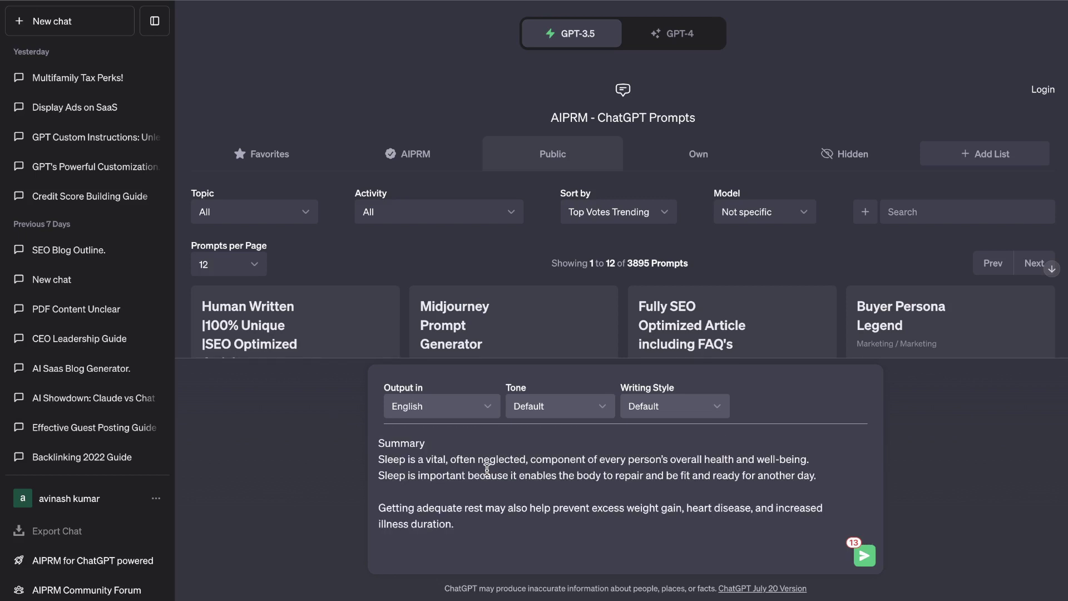
# Send the sleep article prompt and review GPT-3.5's 'The Marvel of Sleep' reply
pyautogui.press('Return')
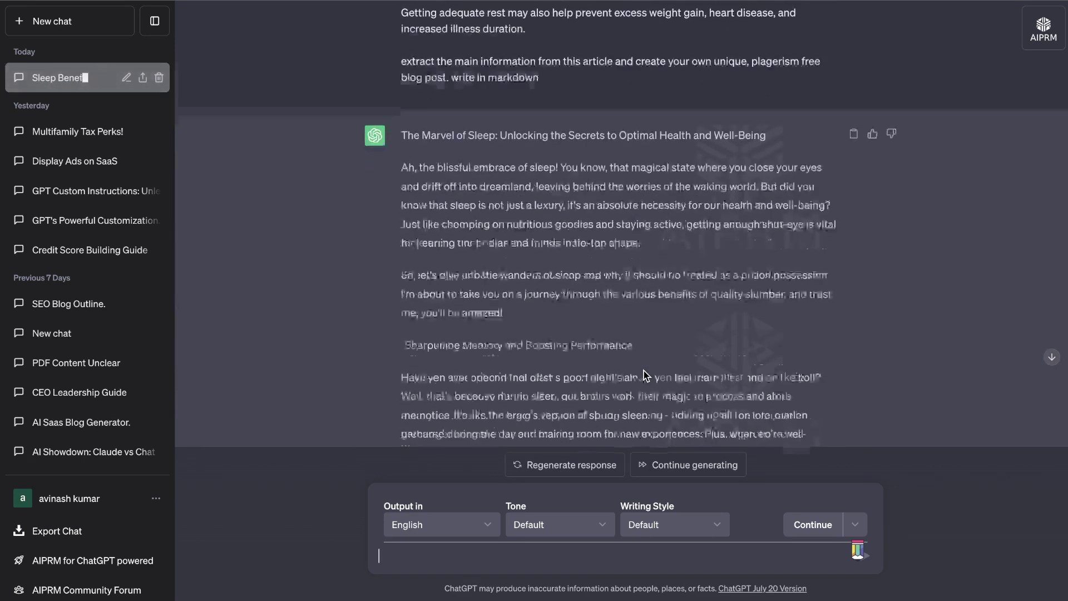
pyautogui.scroll(-15, 644, 376)
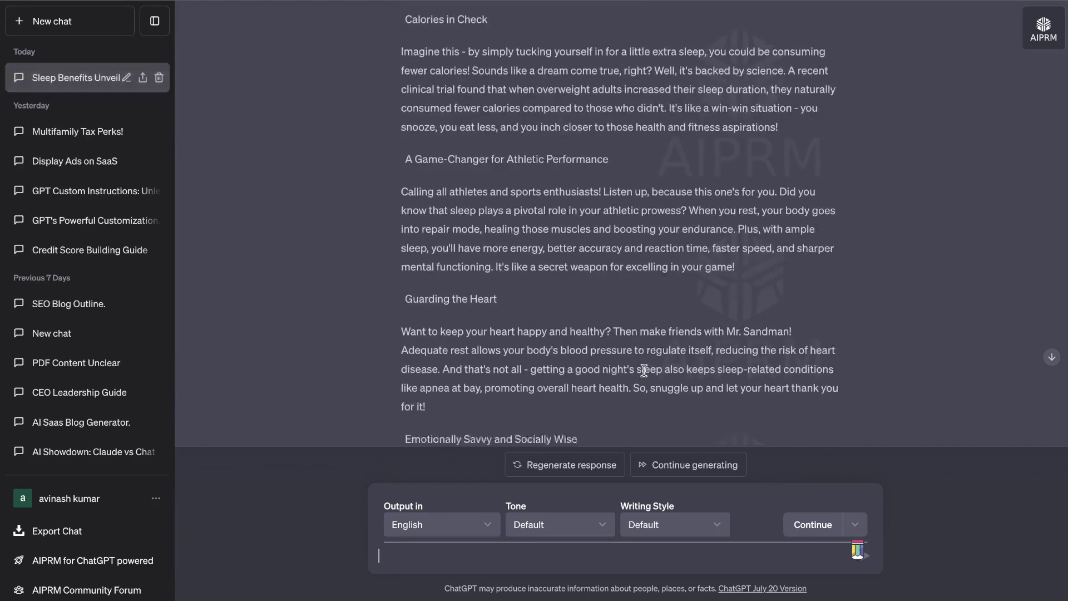
pyautogui.scroll(-10, 644, 370)
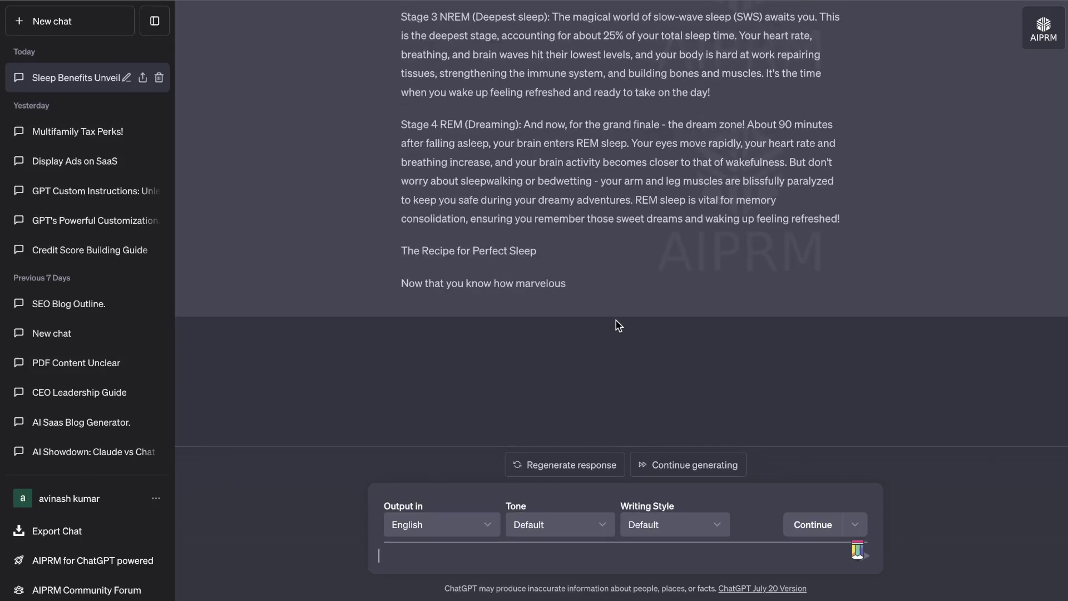
pyautogui.scroll(1, 578, 272)
pyautogui.scroll(-1, 573, 281)
# Ask GPT-3.5 to 'continue' the post and review the continuation
pyautogui.write('continue')
pyautogui.press('Return')
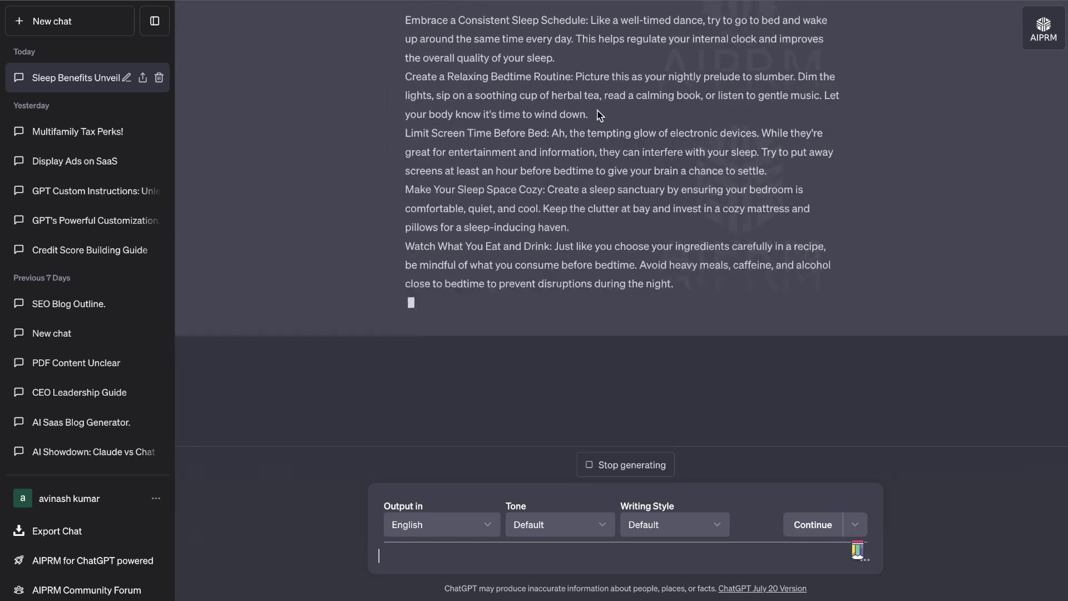
pyautogui.scroll(15, 601, 167)
pyautogui.scroll(10, 598, 115)
pyautogui.moveTo(565, 334)
pyautogui.mouseDown()
pyautogui.moveTo(423, 22)
pyautogui.moveTo(398, 62)
pyautogui.moveTo(242, 59)
pyautogui.mouseUp()
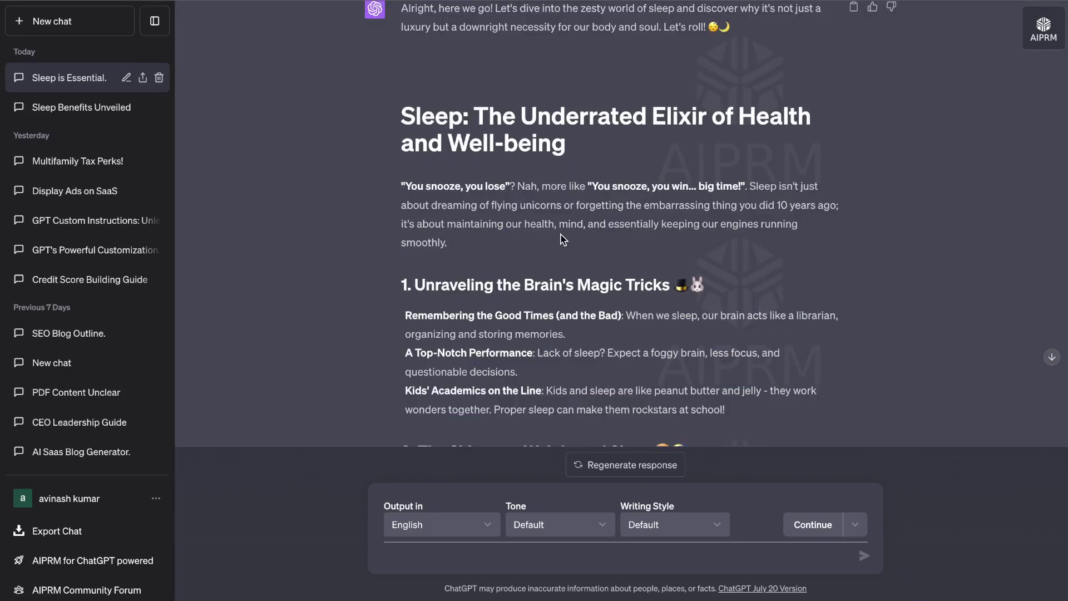
# Scroll through the markdown post 'Sleep: The Underrated Elixir of Health and Well-being'
pyautogui.scroll(-15, 554, 277)
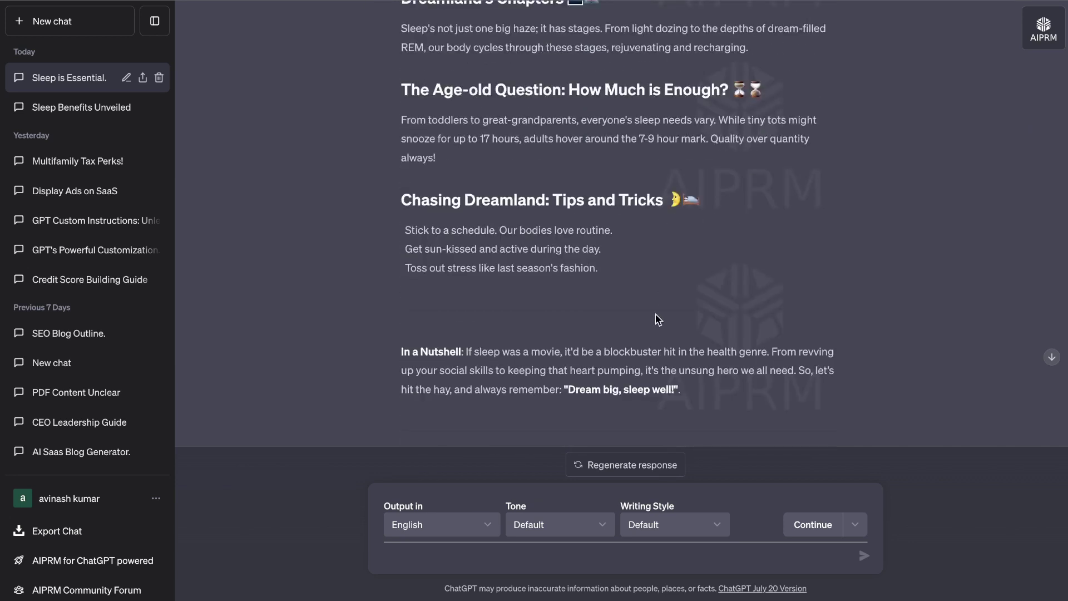
pyautogui.scroll(8, 655, 250)
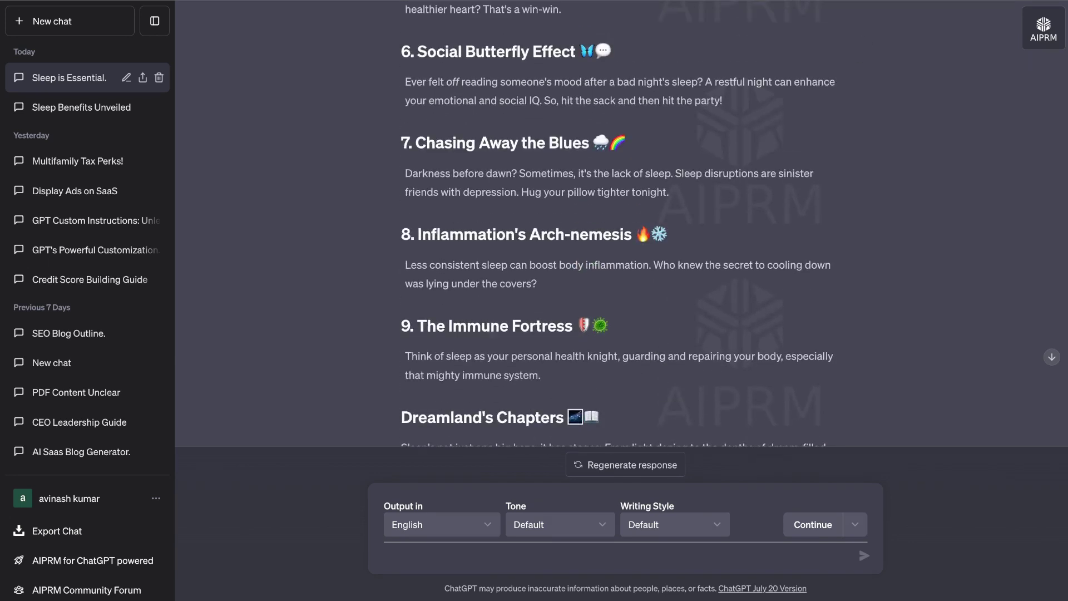
pyautogui.scroll(12, 553, 100)
pyautogui.scroll(-3, 553, 101)
pyautogui.scroll(2, 552, 101)
pyautogui.scroll(1, 552, 100)
pyautogui.scroll(-2, 552, 100)
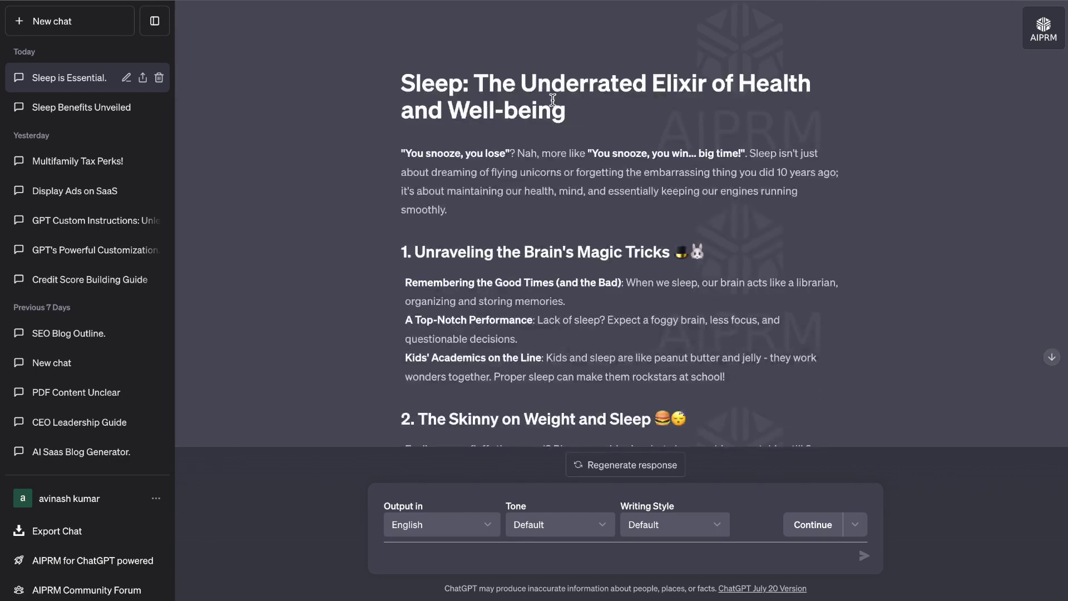
pyautogui.scroll(-4, 552, 100)
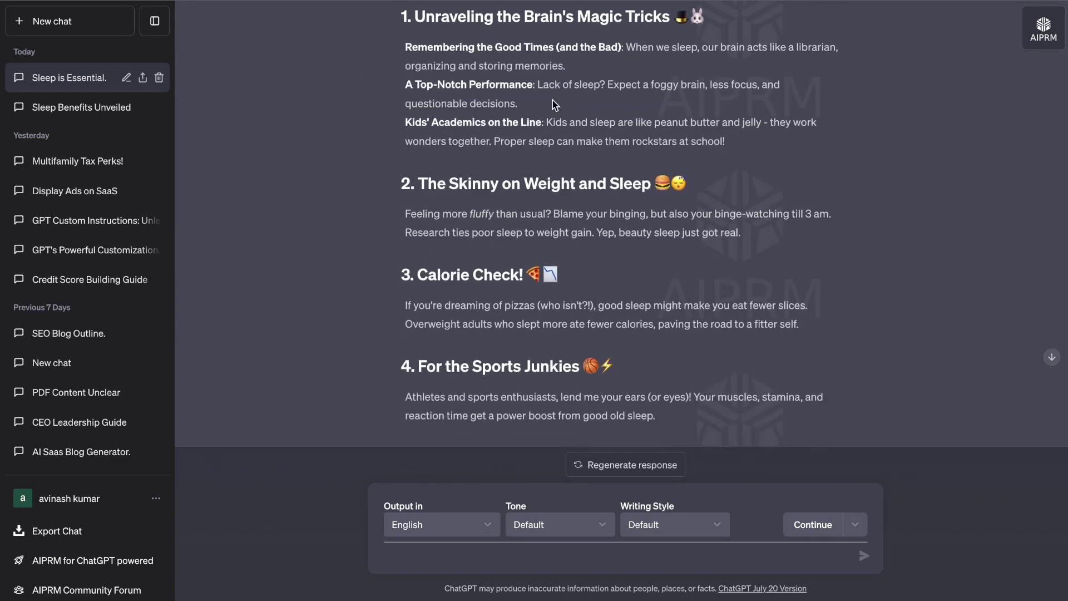
pyautogui.scroll(7, 552, 100)
pyautogui.scroll(5, 552, 100)
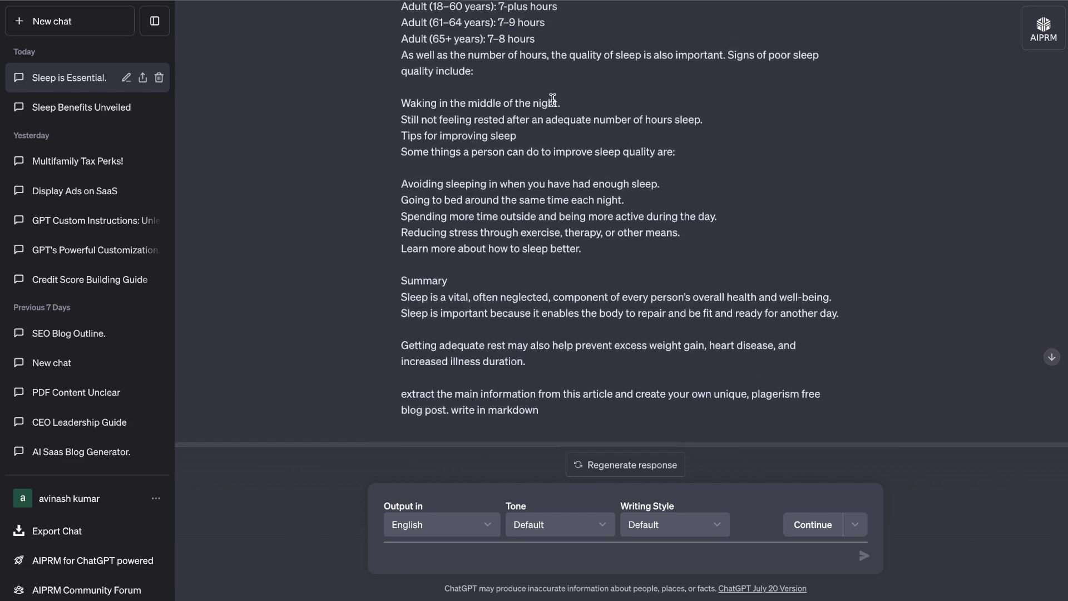
pyautogui.scroll(-9, 552, 100)
# Open Sleep Benefits Unveiled and read The Marvel of Sleep post and its continuation
pyautogui.click(91, 108)
pyautogui.scroll(15, 524, 143)
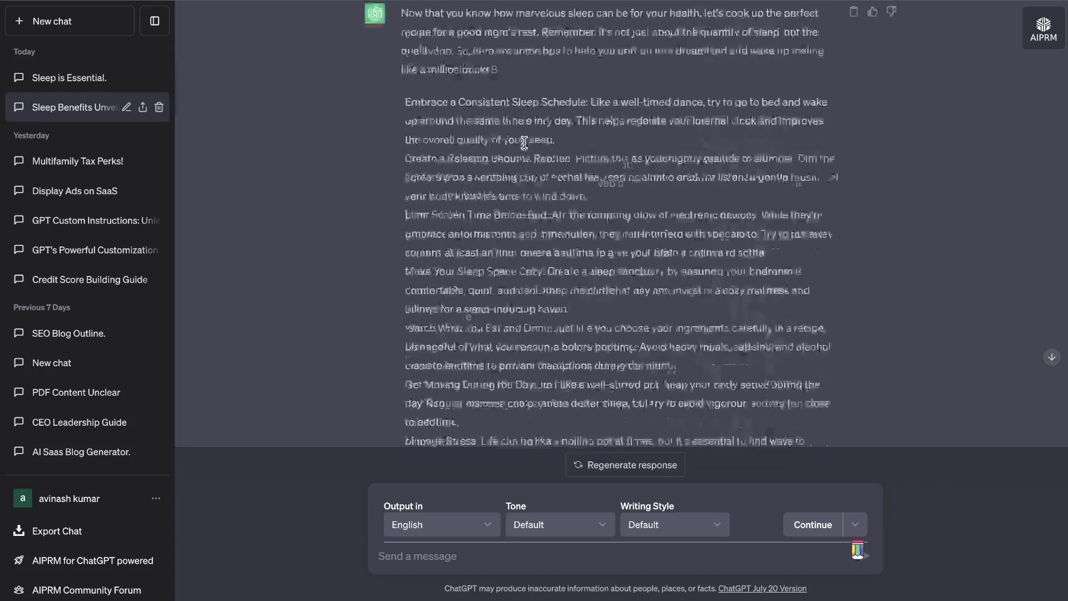
pyautogui.scroll(15, 524, 143)
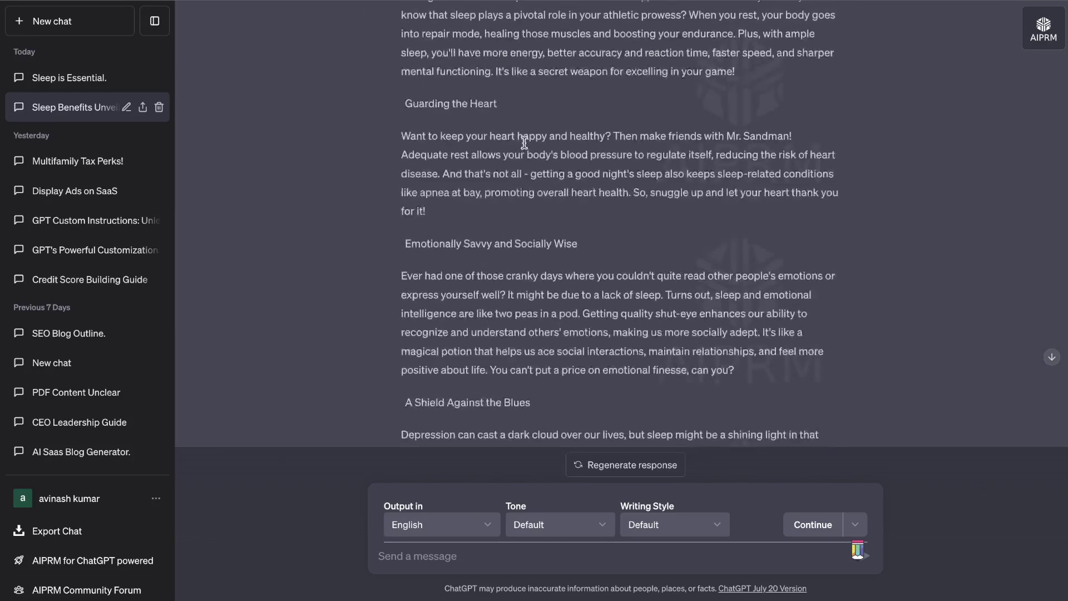
pyautogui.scroll(5, 524, 146)
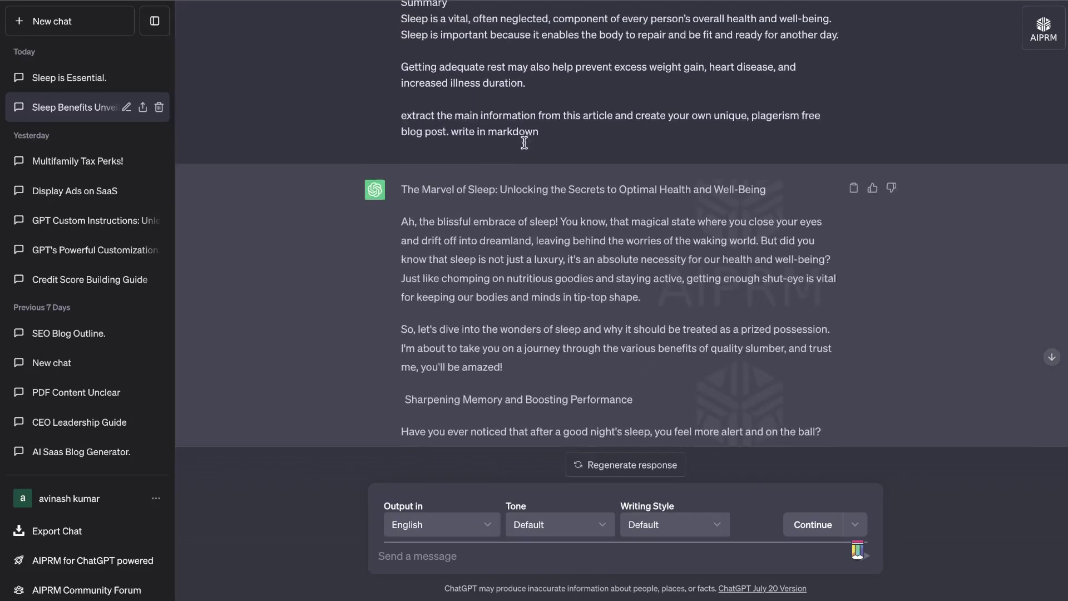
pyautogui.scroll(-10, 524, 147)
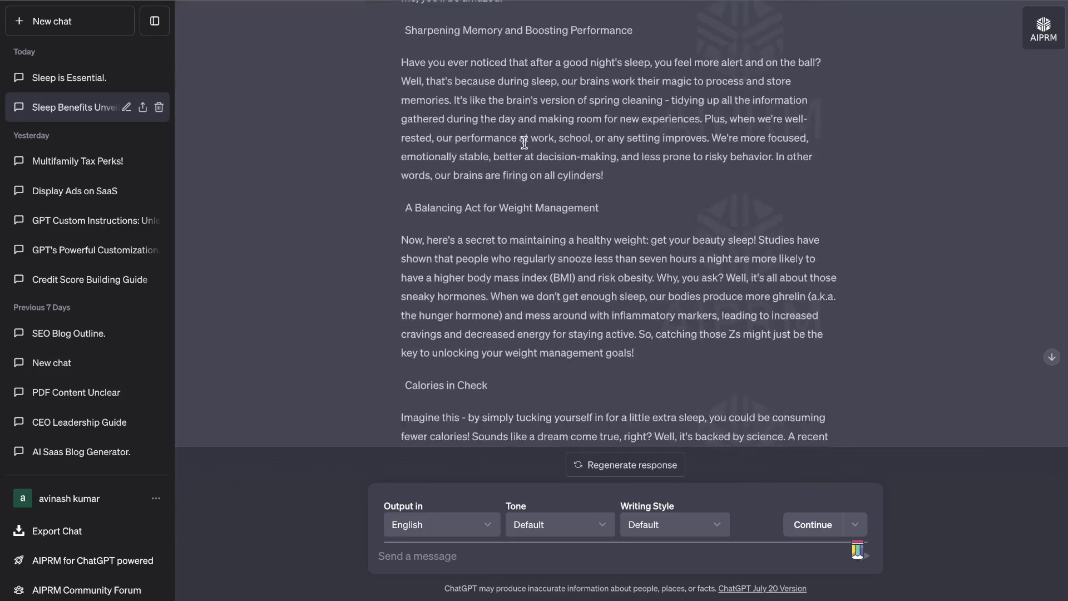
pyautogui.scroll(-7, 524, 146)
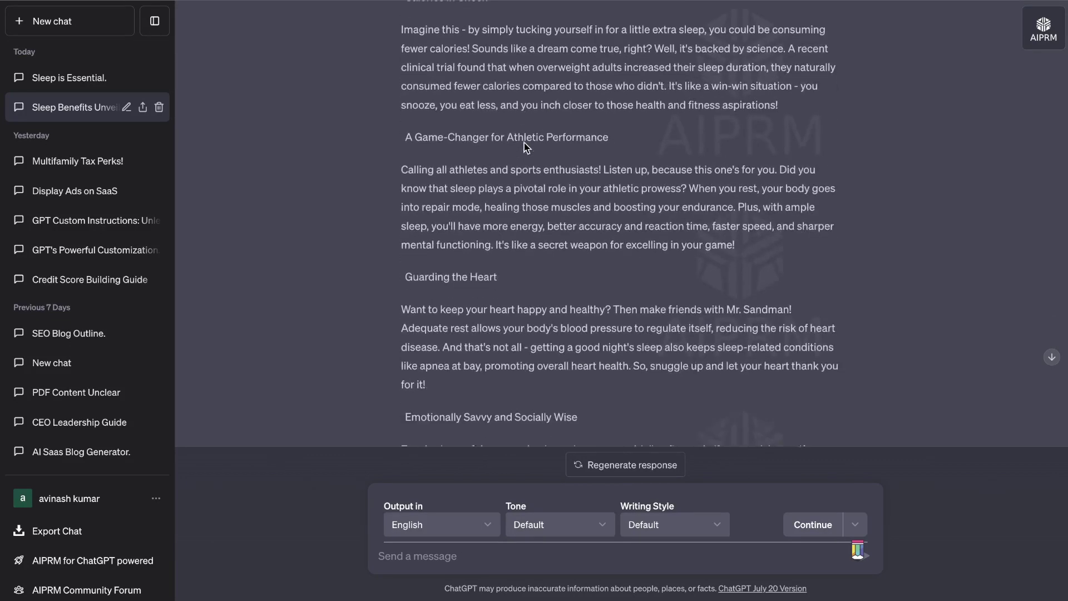
pyautogui.scroll(-11, 525, 147)
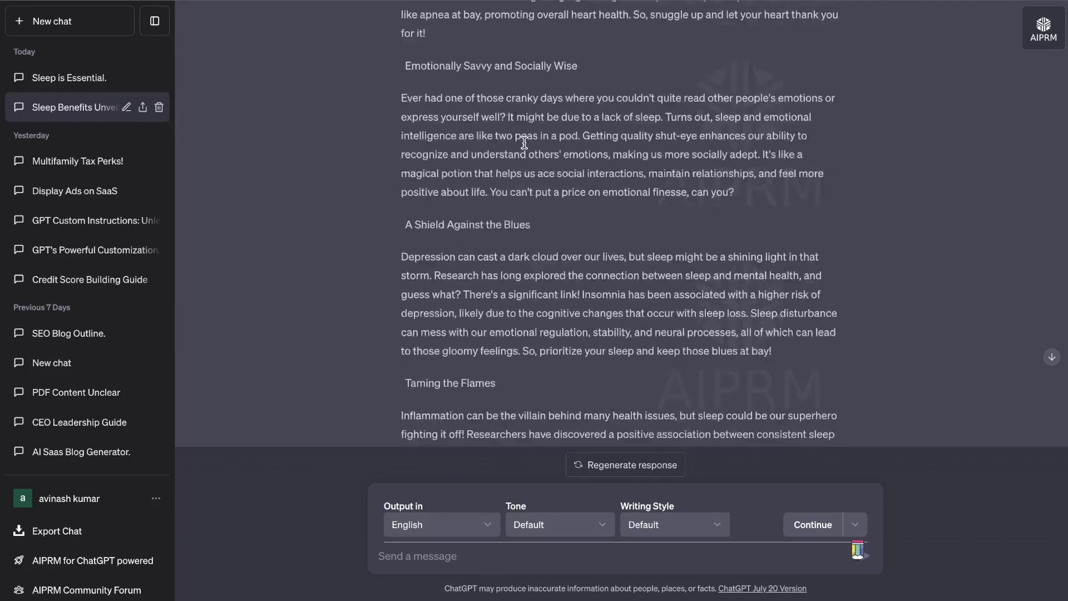
pyautogui.scroll(-15, 524, 143)
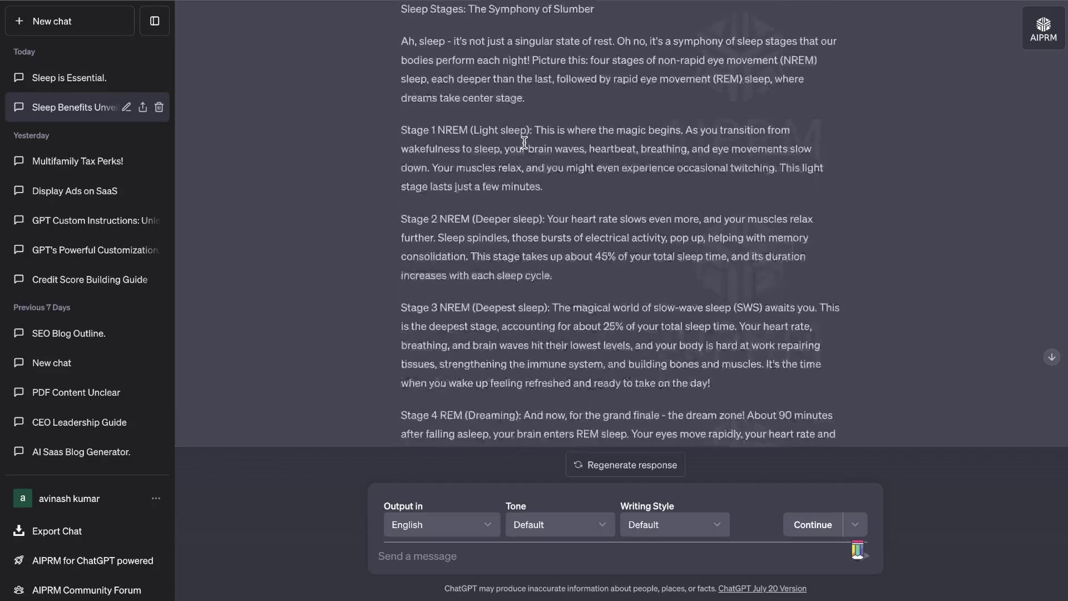
pyautogui.scroll(-4, 524, 147)
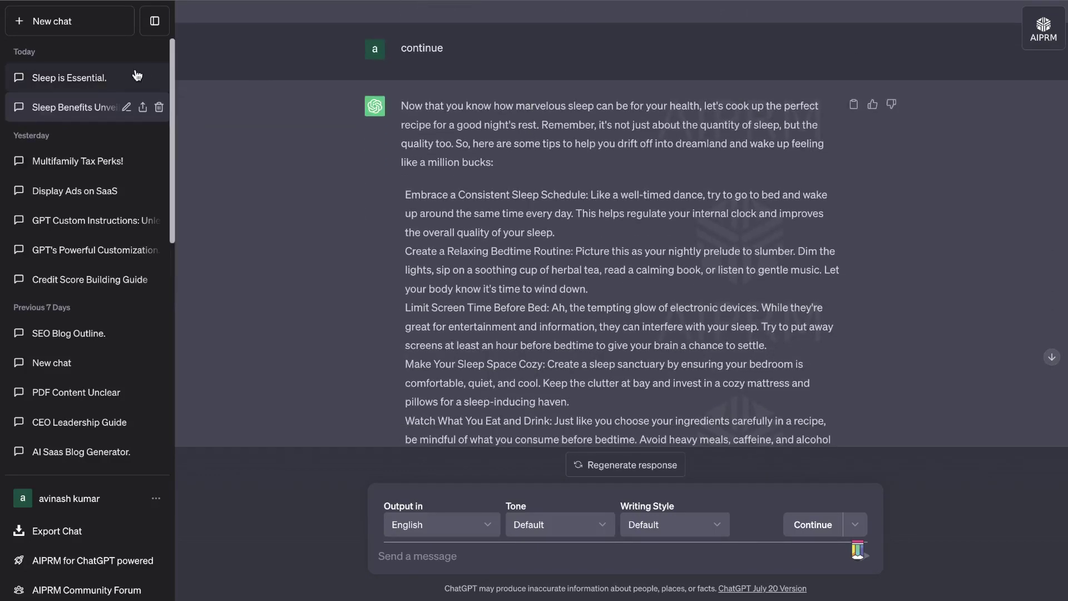
pyautogui.click(72, 77)
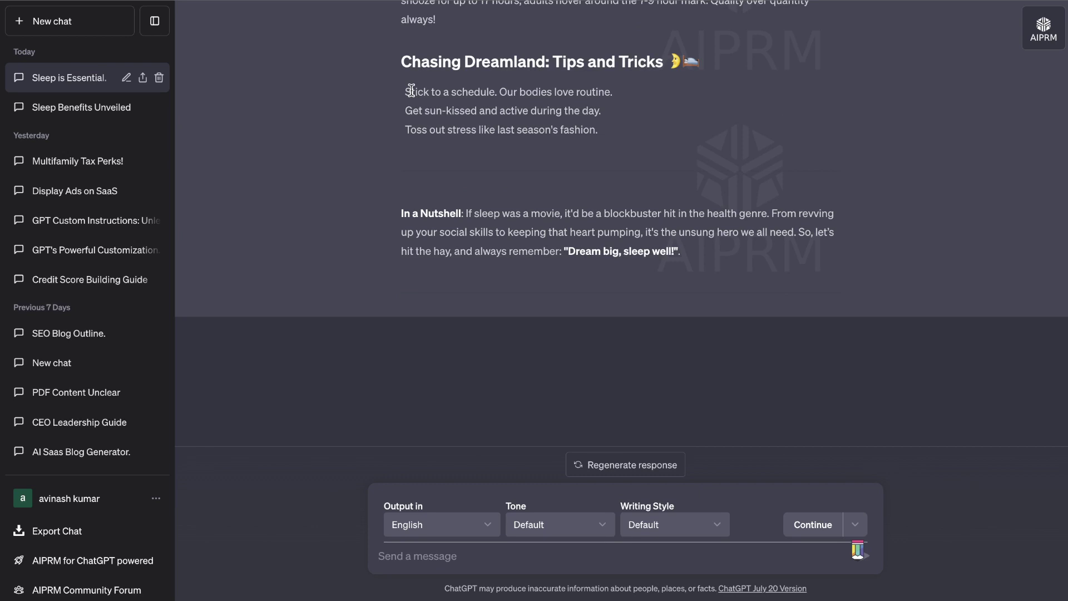
pyautogui.scroll(20, 412, 90)
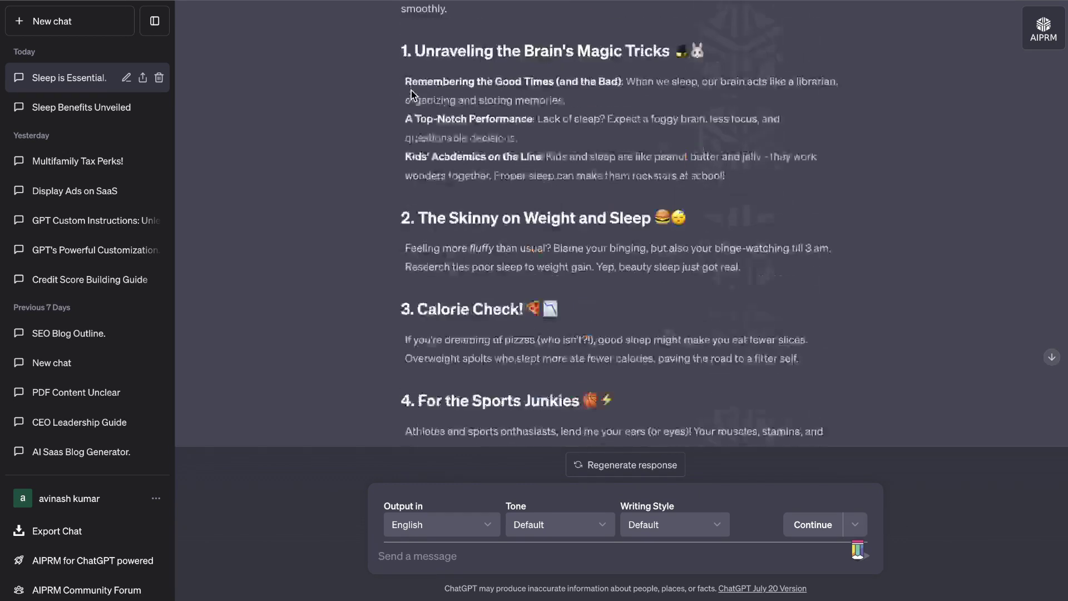
pyautogui.scroll(-7, 411, 95)
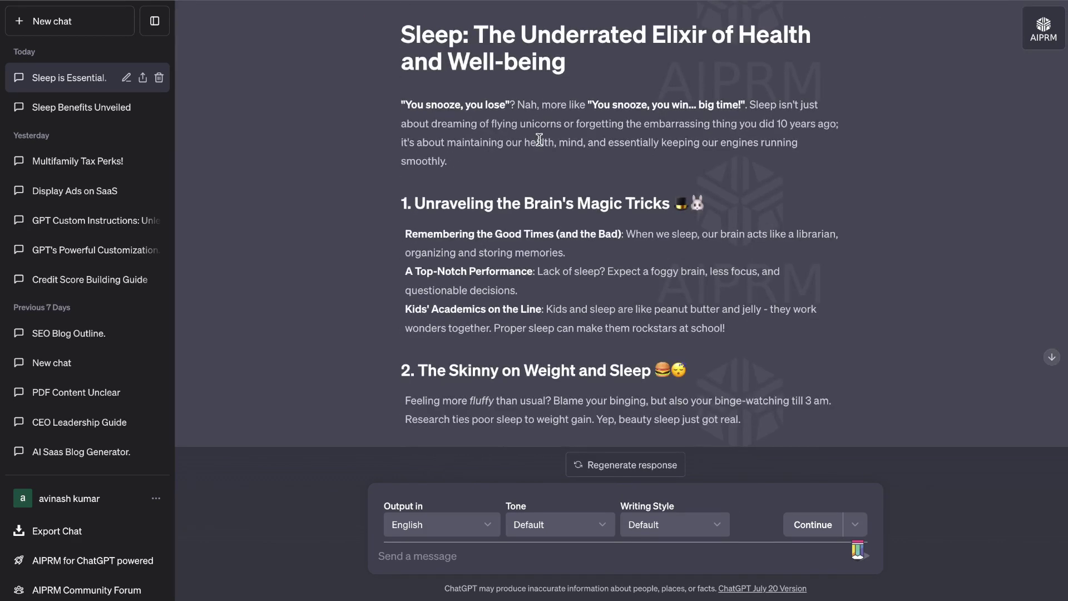
pyautogui.scroll(-2, 539, 139)
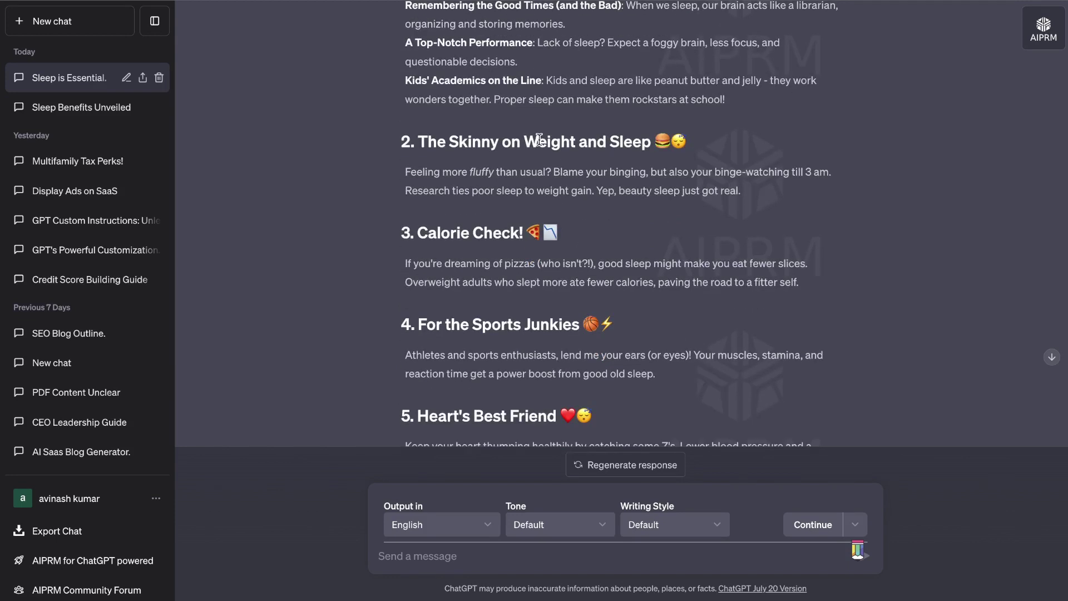
pyautogui.scroll(-6, 539, 139)
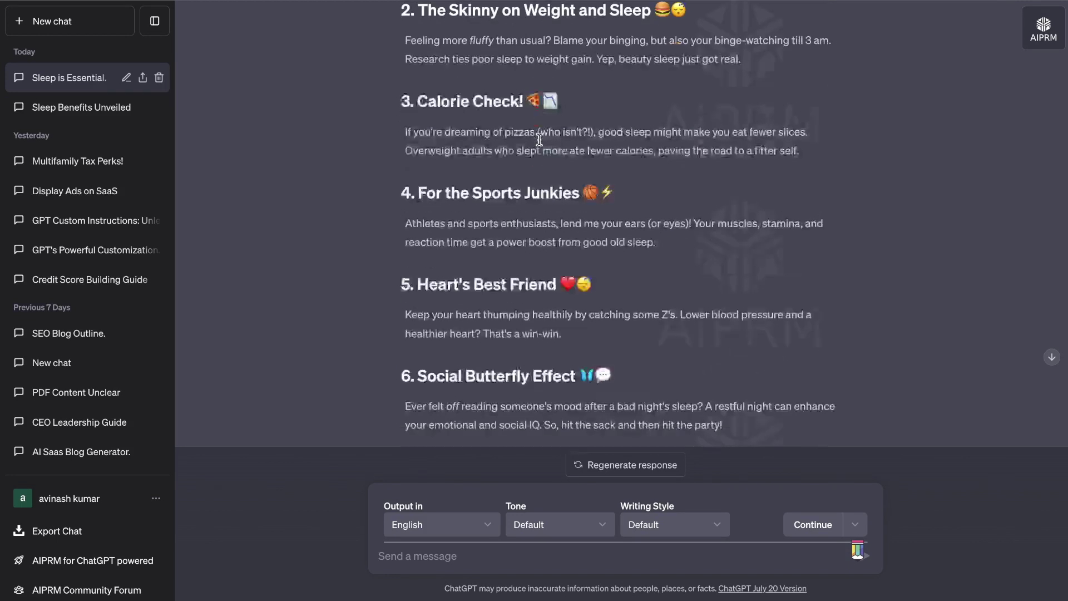
pyautogui.moveTo(595, 231); pyautogui.dragTo(437, 220)
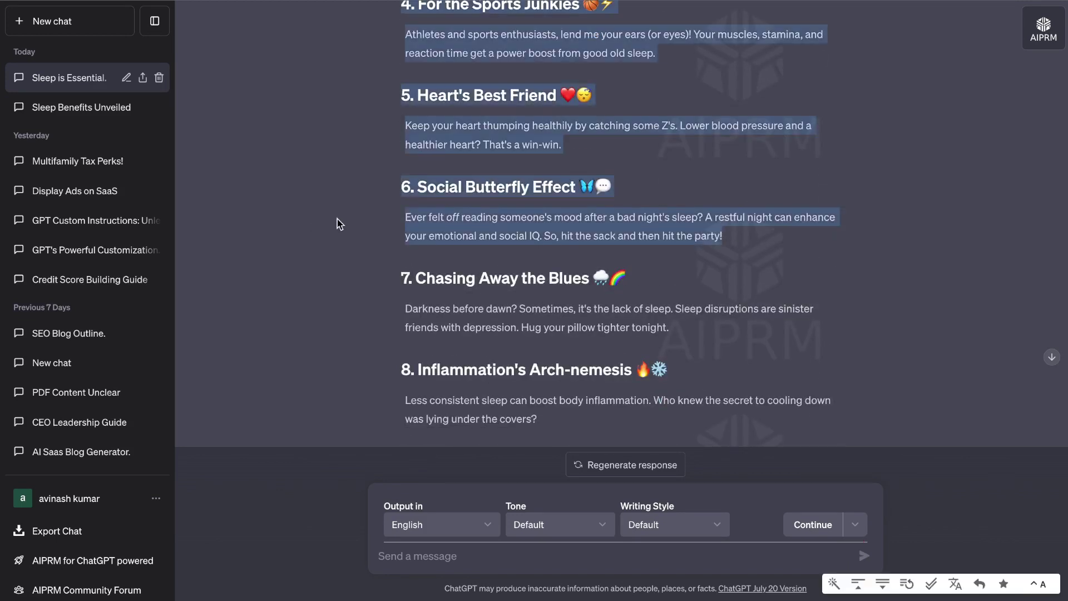
pyautogui.click(533, 231)
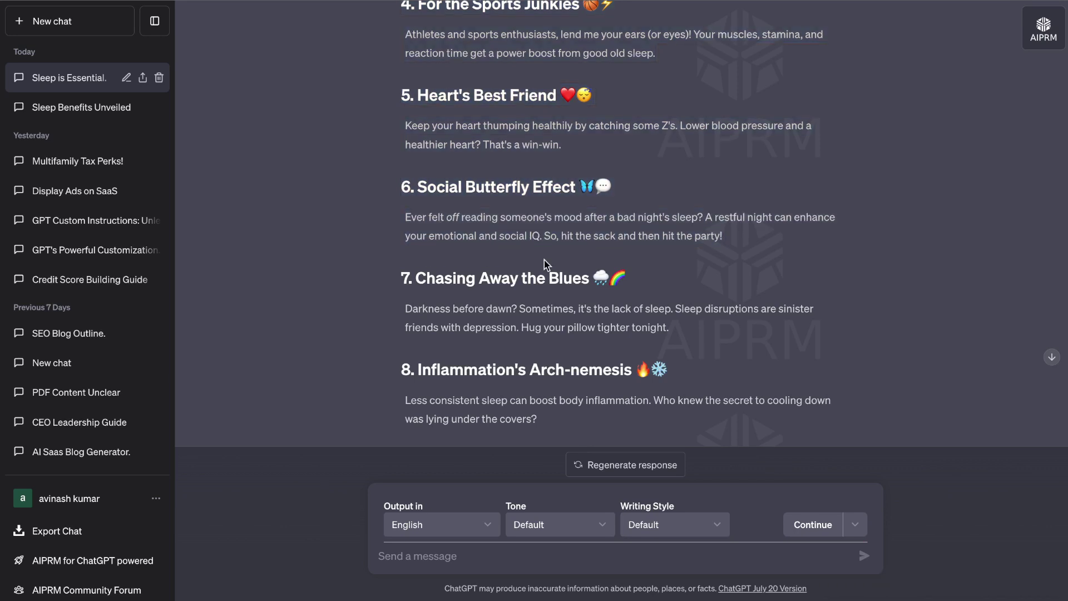
pyautogui.scroll(-6, 544, 260)
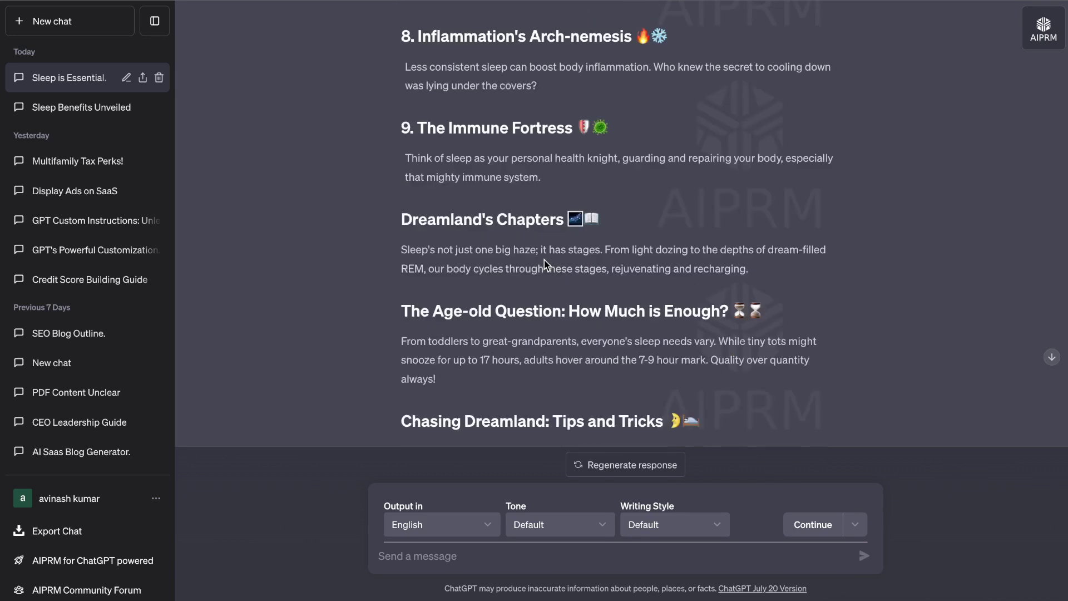
pyautogui.scroll(13, 604, 171)
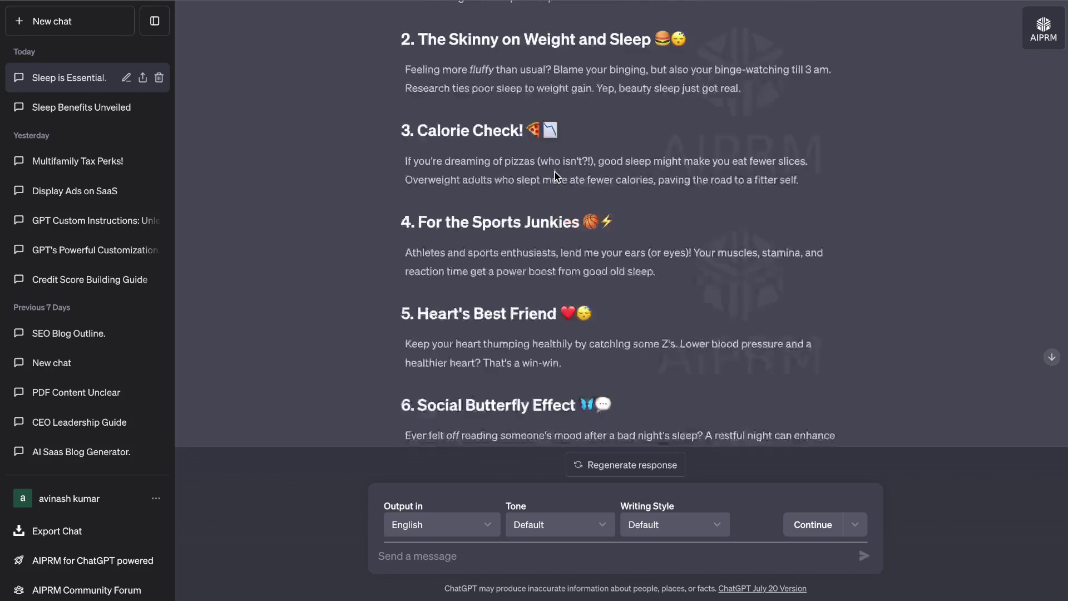
pyautogui.scroll(-8, 555, 176)
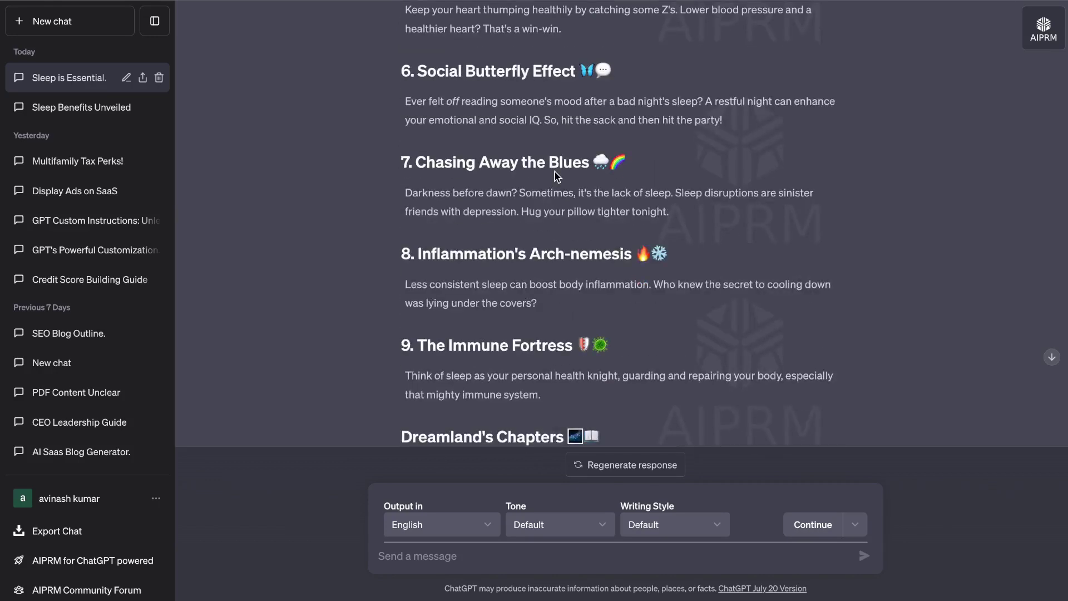
# Scroll through the Benefits of Sleep, Stages of Sleep and Recommended Sleep Hours tables
pyautogui.scroll(-2, 595, 164)
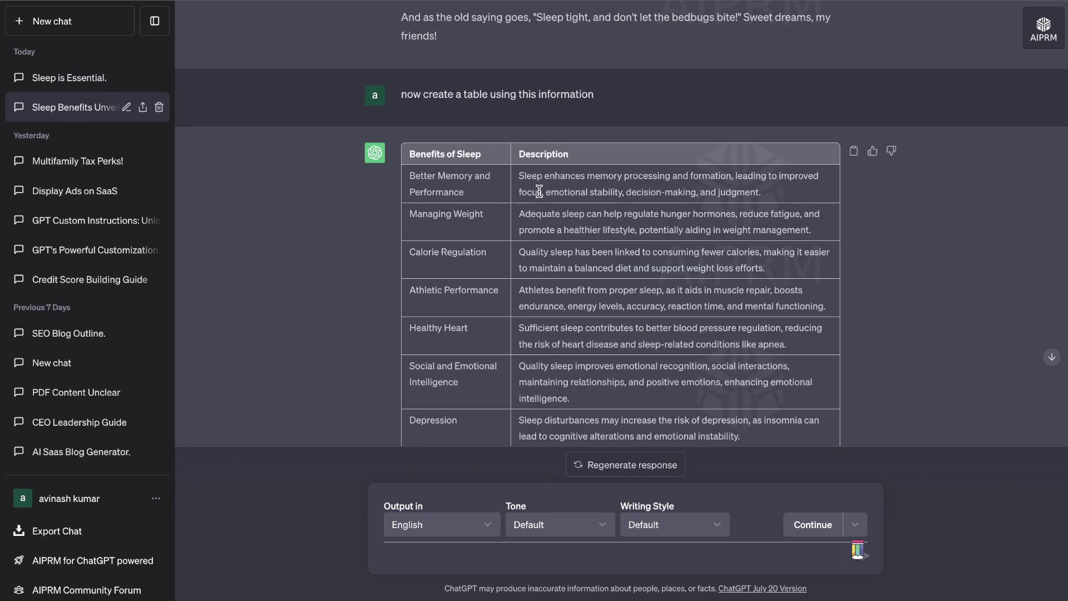
pyautogui.scroll(20, 540, 191)
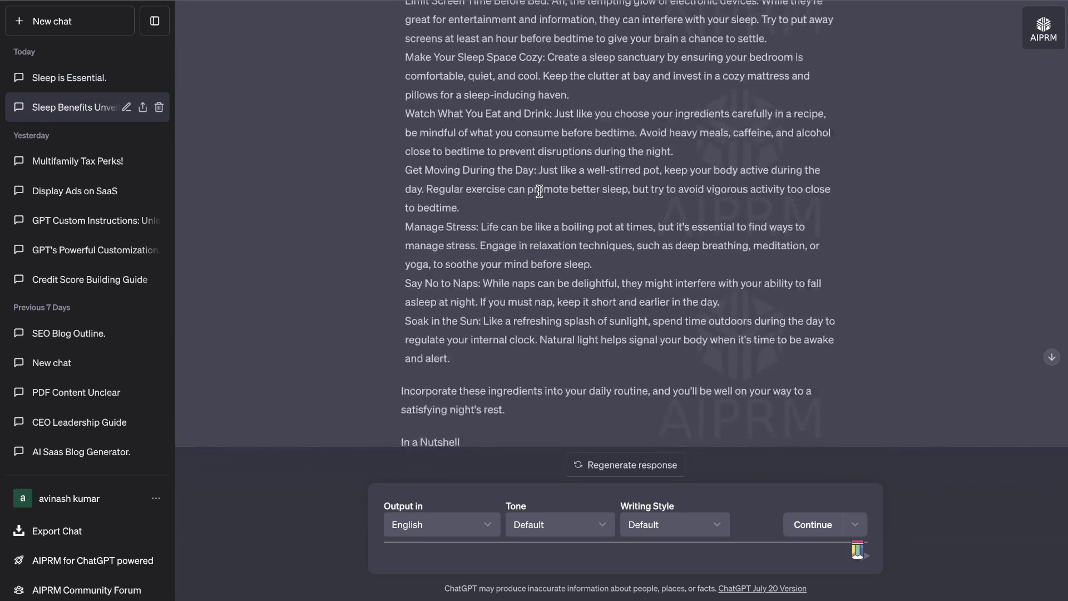
pyautogui.scroll(10, 539, 192)
pyautogui.scroll(-20, 539, 191)
pyautogui.scroll(-20, 539, 192)
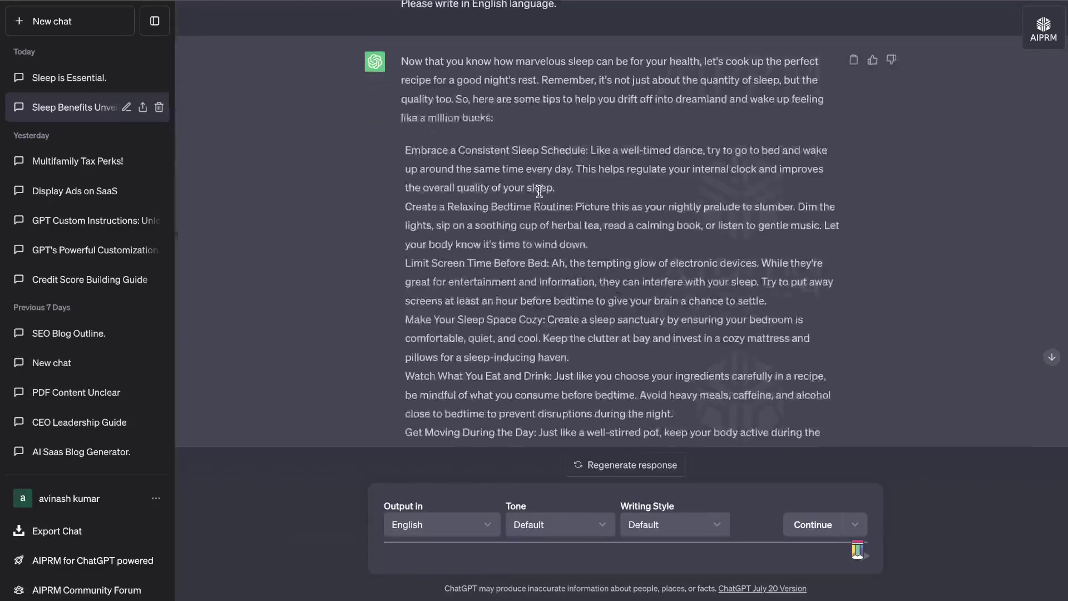
pyautogui.scroll(5, 539, 192)
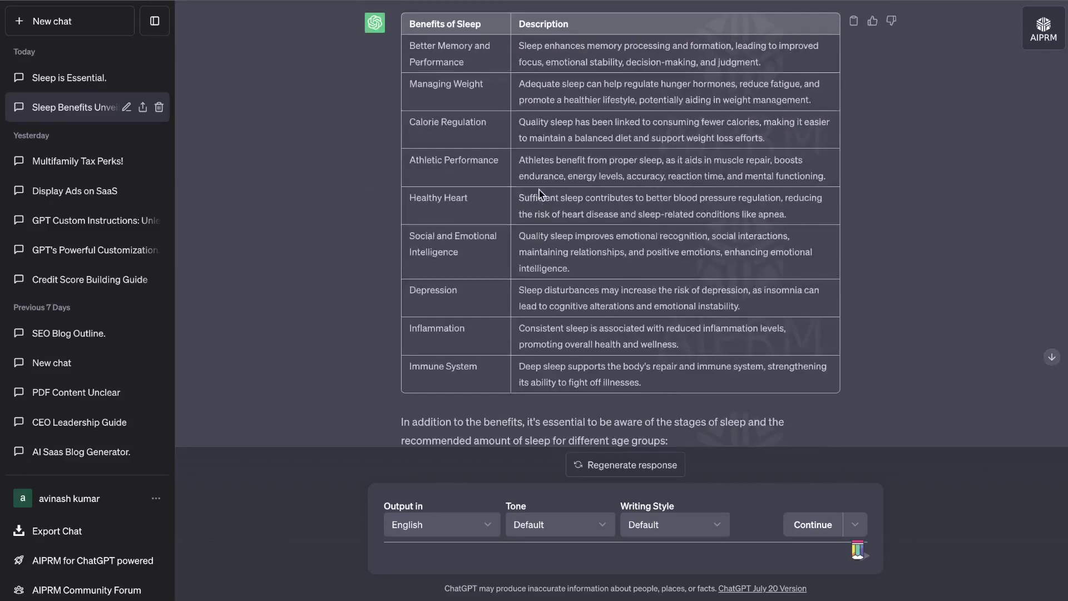
pyautogui.scroll(2, 539, 190)
pyautogui.scroll(-1, 539, 189)
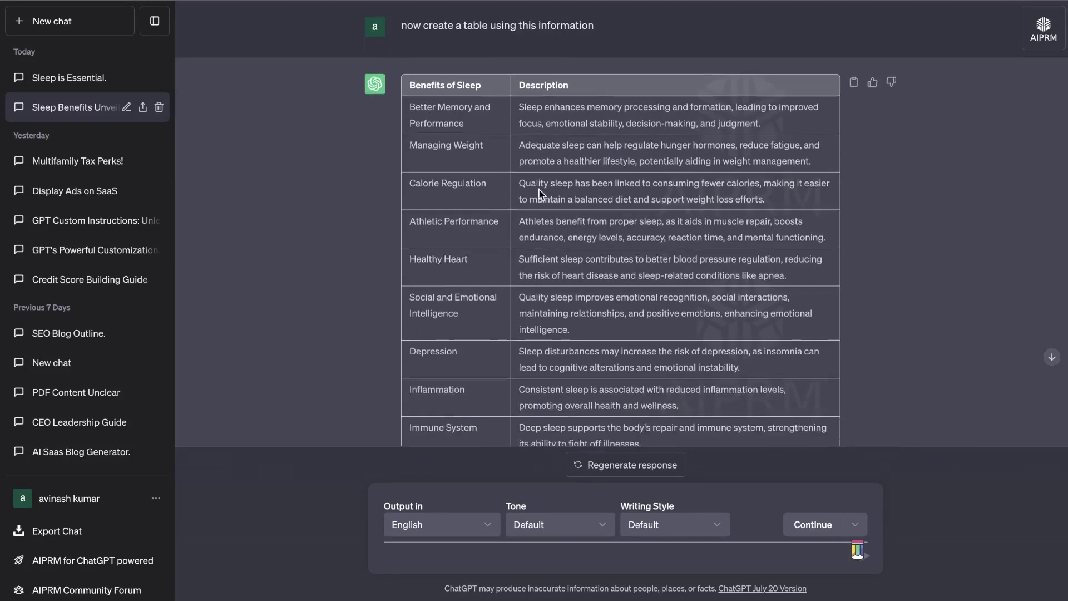
pyautogui.scroll(-6, 575, 158)
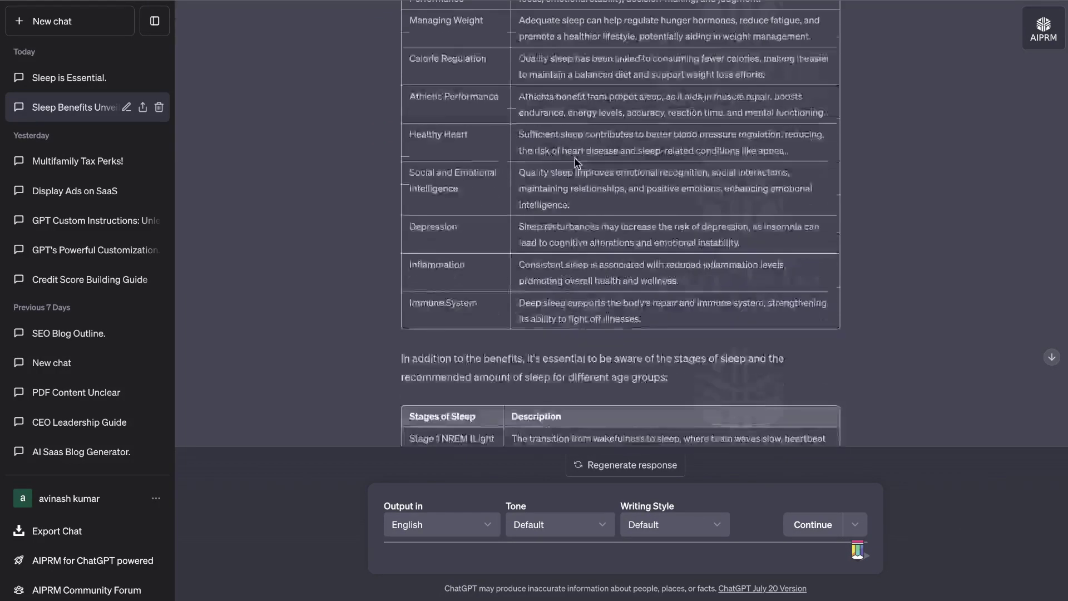
pyautogui.scroll(-2, 594, 258)
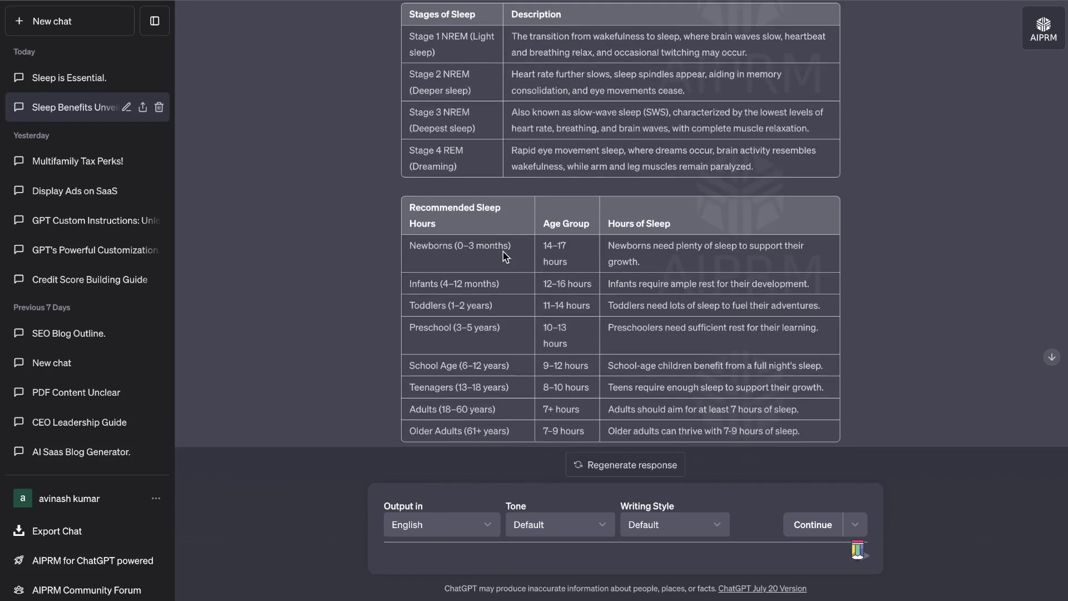
pyautogui.scroll(-2, 489, 243)
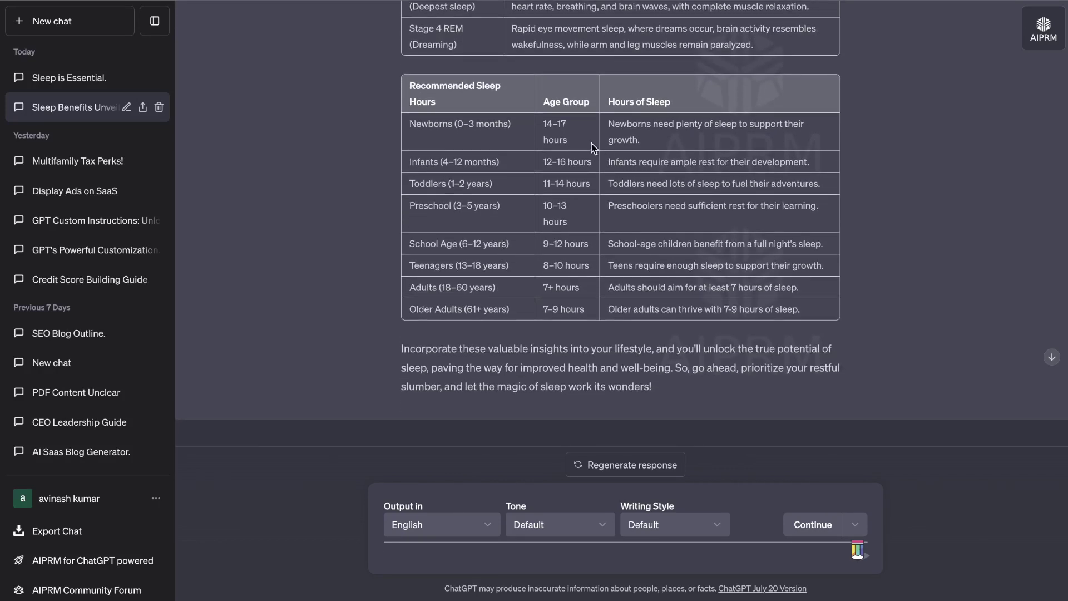
pyautogui.scroll(-2, 623, 156)
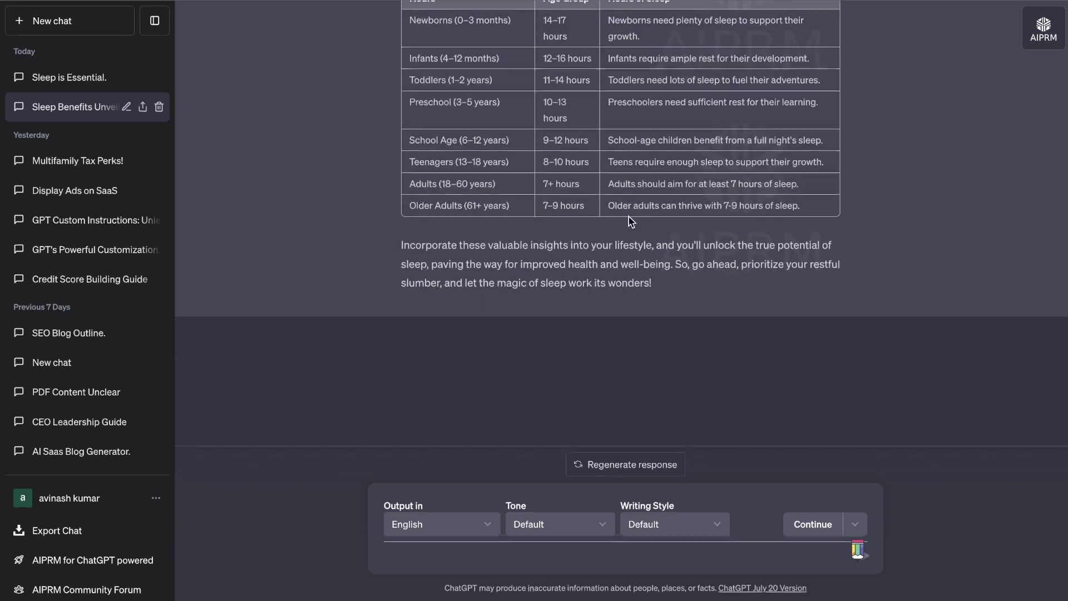
pyautogui.scroll(6, 389, 184)
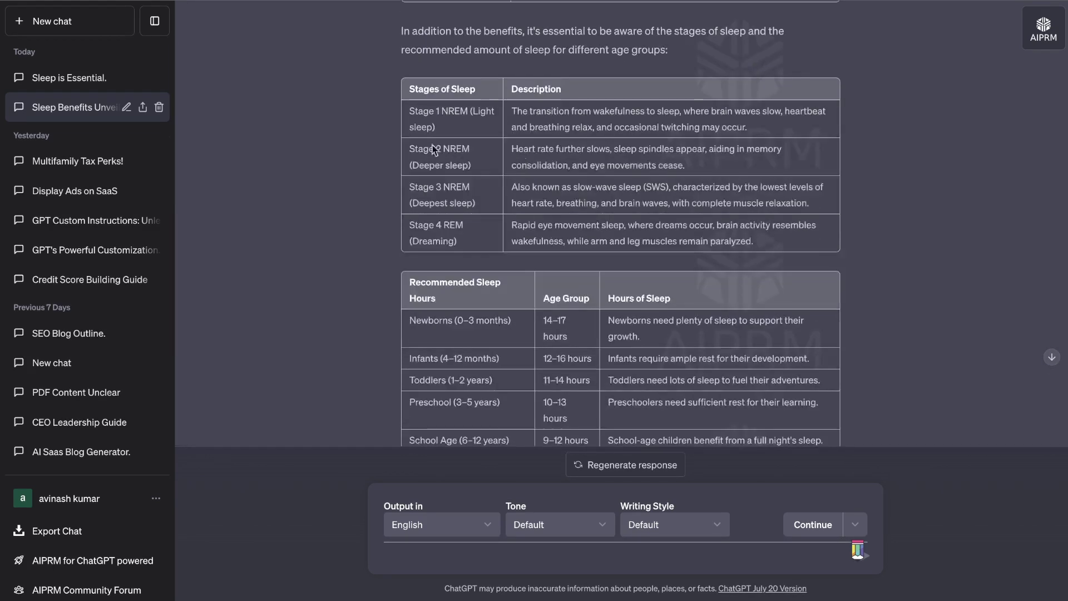
# Open Sleep is Essential. and scroll its markdown table 'The Essentials of Sleep for Stellar Health'
pyautogui.click(65, 77)
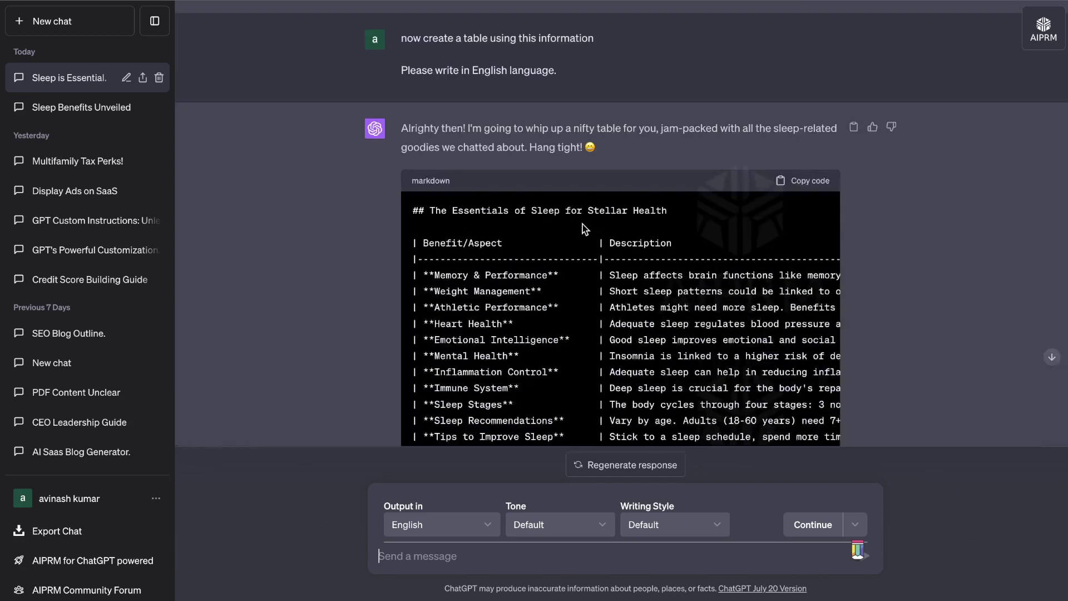
pyautogui.scroll(-1, 745, 223)
pyautogui.hscroll(4, 745, 223)
pyautogui.hscroll(3, 745, 223)
pyautogui.hscroll(-8, 745, 223)
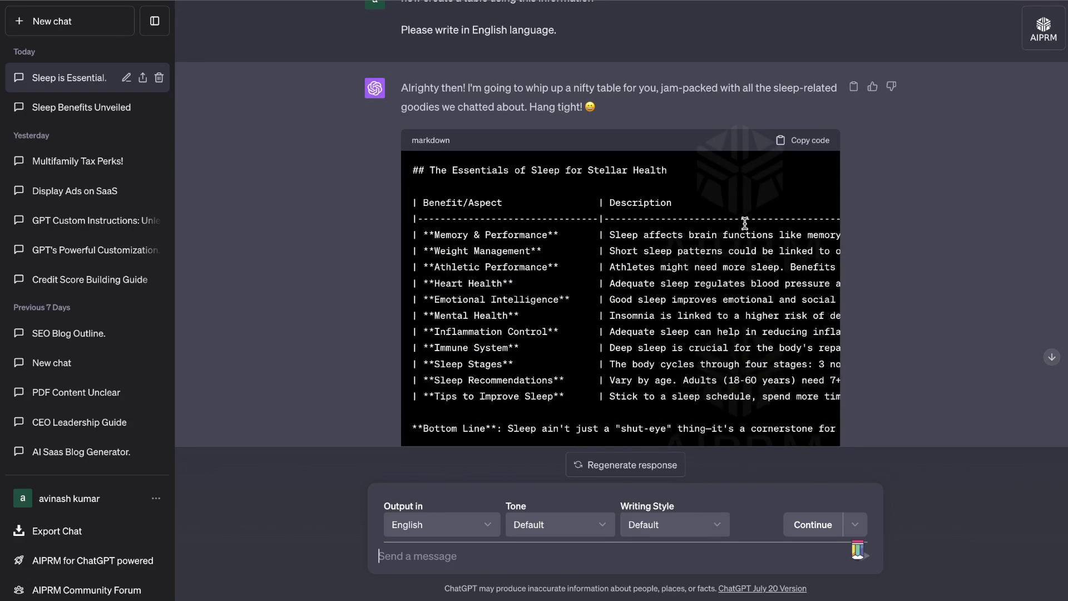
pyautogui.scroll(-4, 758, 217)
pyautogui.scroll(4, 945, 202)
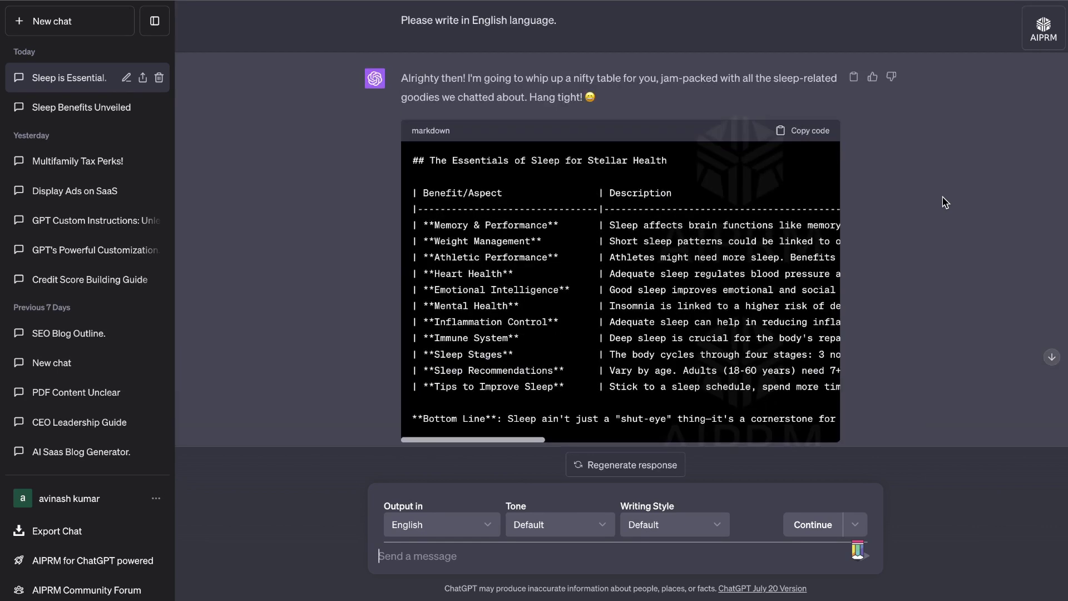
pyautogui.scroll(-1, 945, 202)
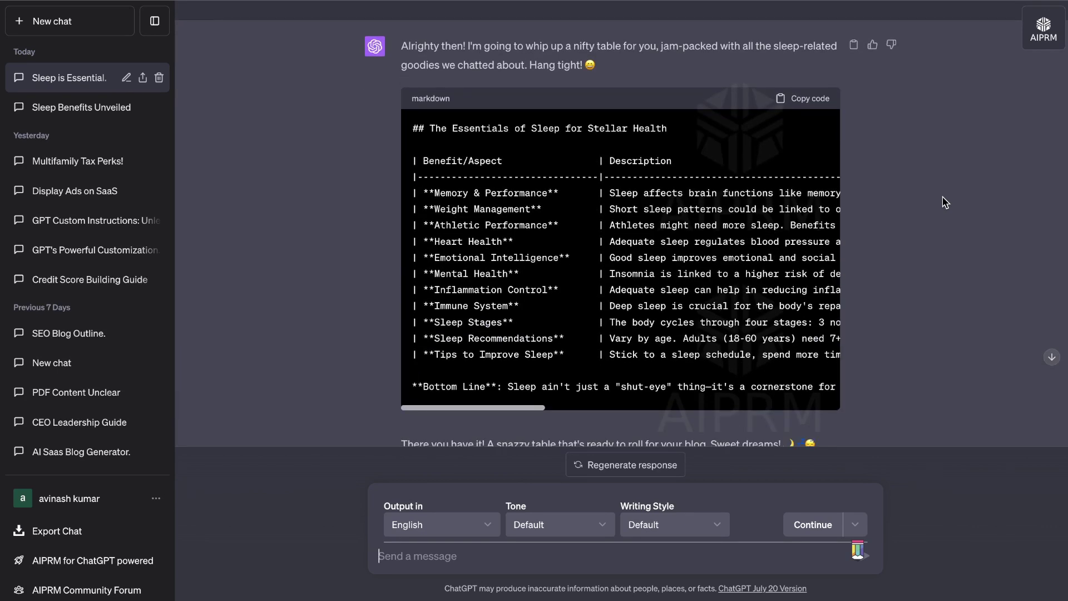
pyautogui.scroll(1, 945, 202)
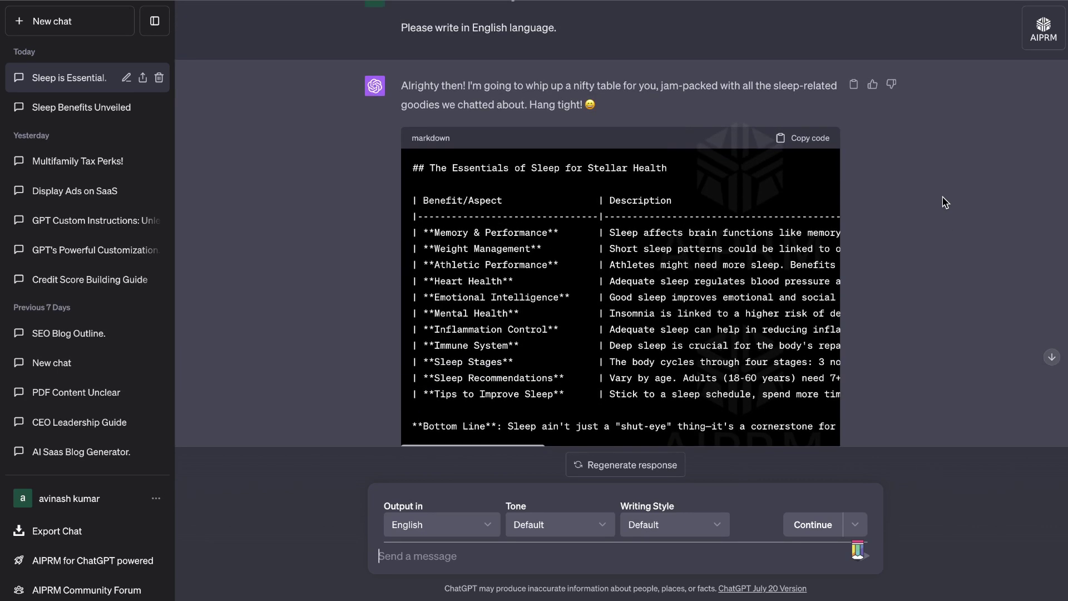
# Reopen the Sleep Benefits Unveiled chat and scroll up to the Stage 1–3 NREM paragraphs
pyautogui.click(118, 108)
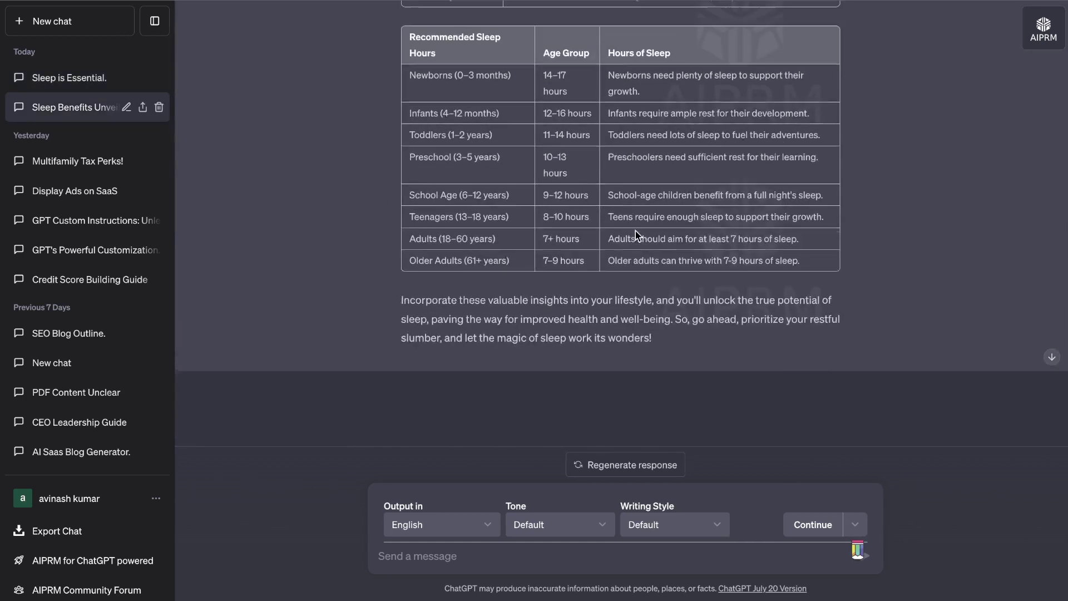
pyautogui.scroll(15, 636, 231)
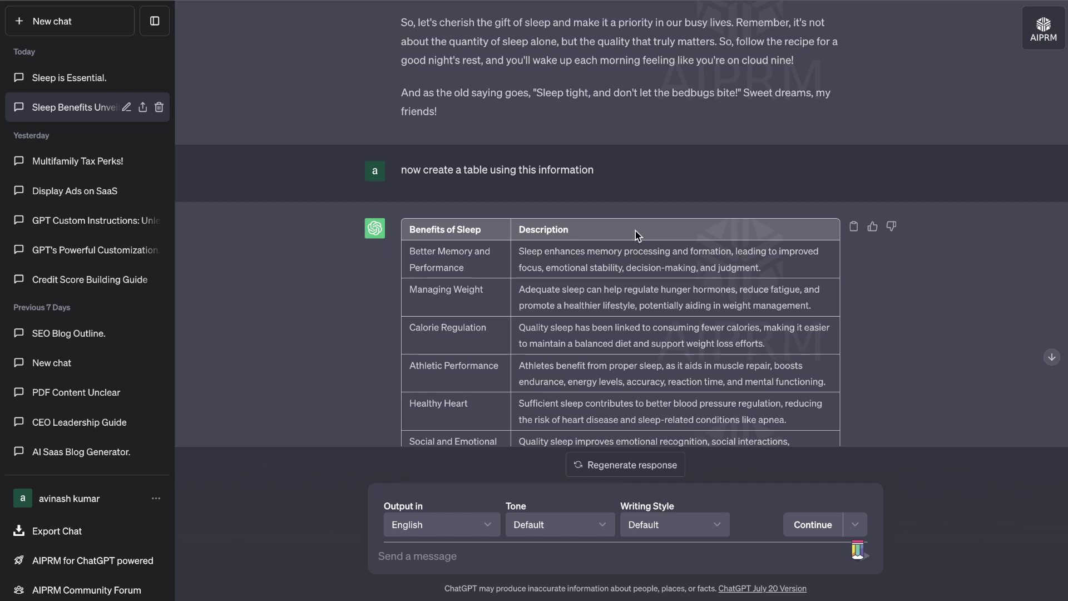
pyautogui.scroll(7, 635, 232)
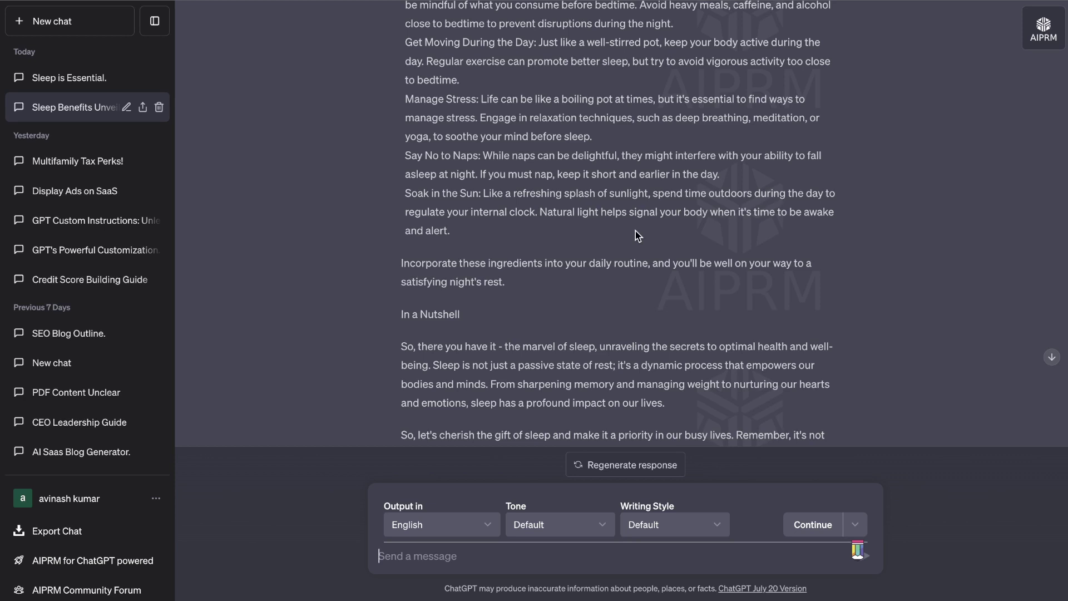
pyautogui.scroll(20, 638, 236)
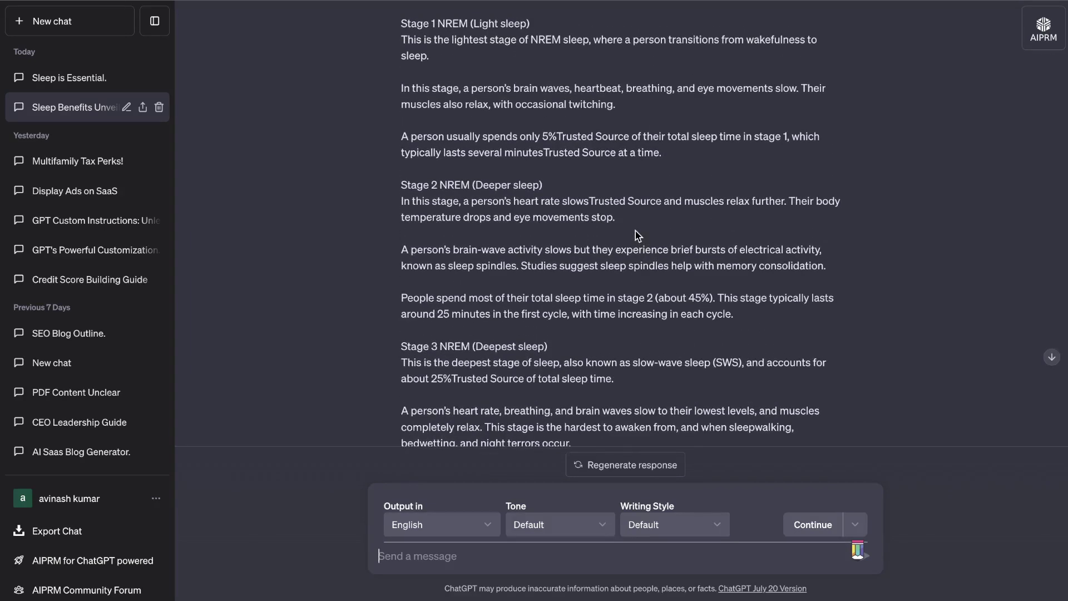